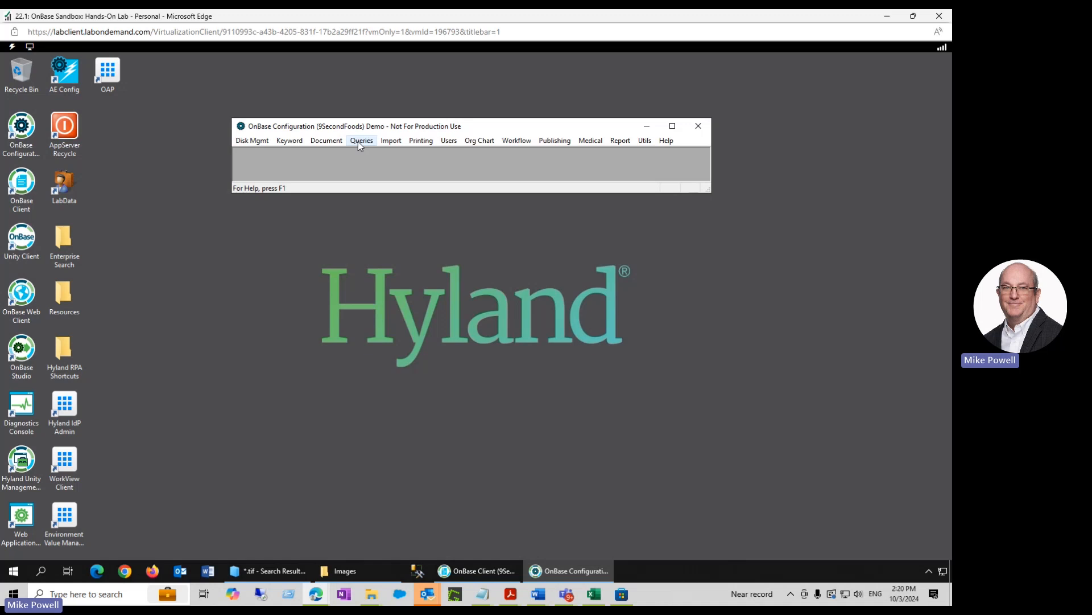
Open the process options of the Combine Image file scan queue and check its default sweep directory in the capture settings
click(391, 141)
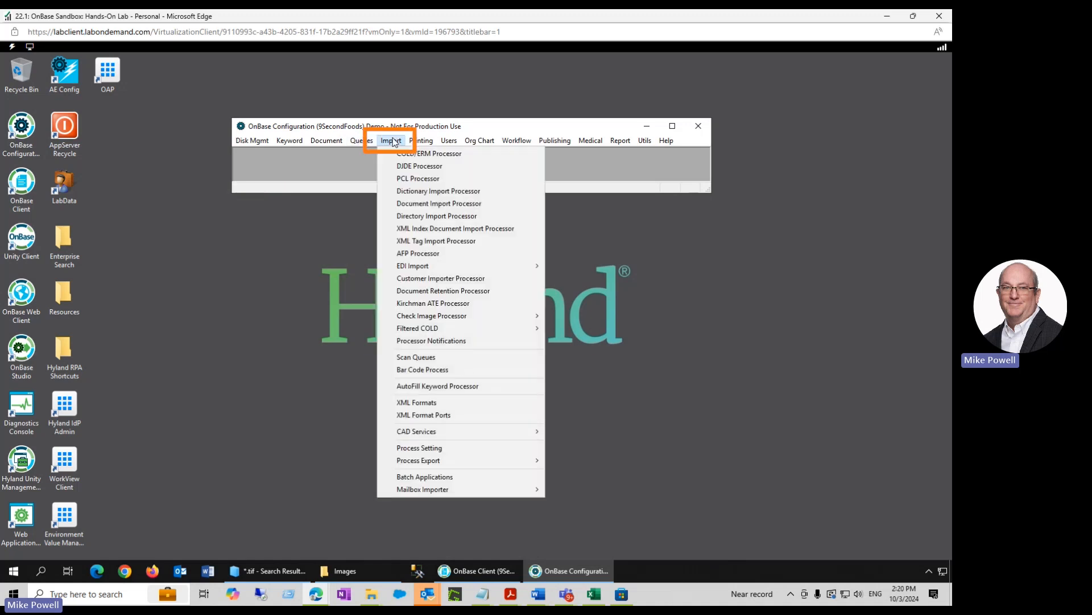
click(408, 357)
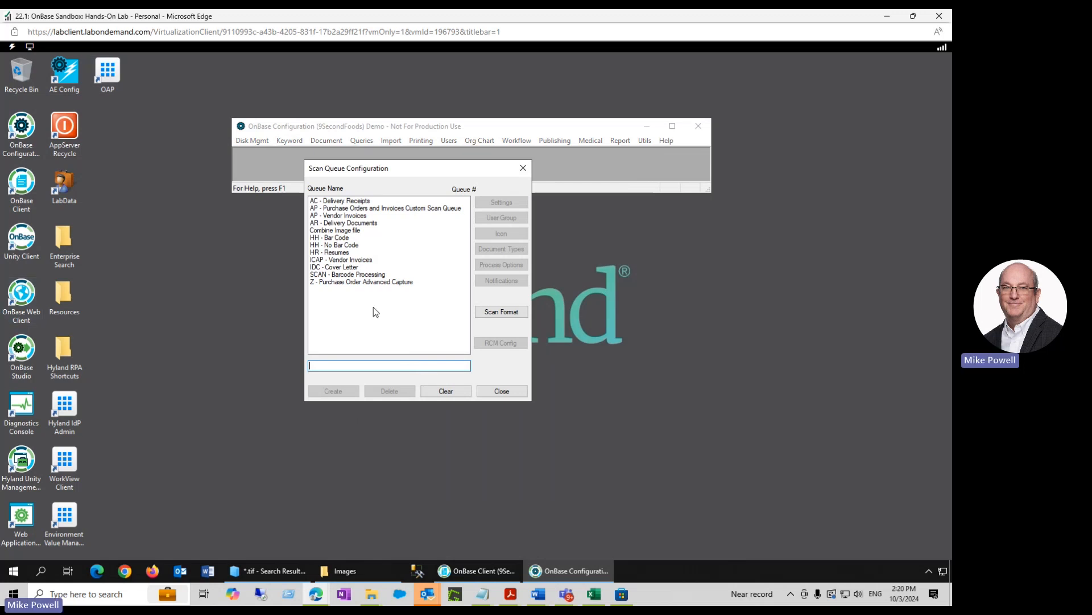
click(337, 231)
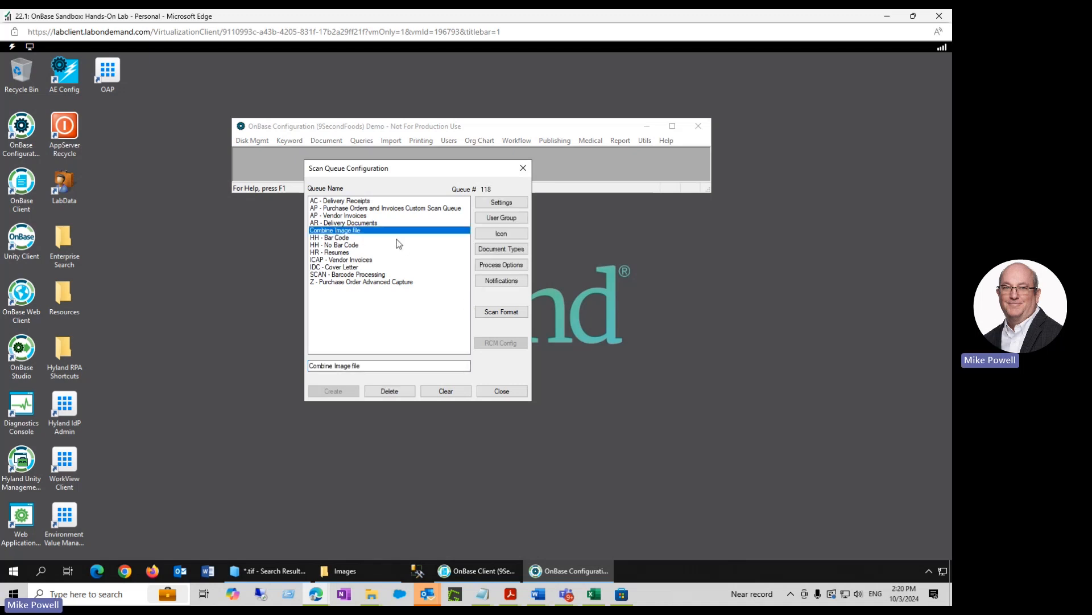
click(504, 265)
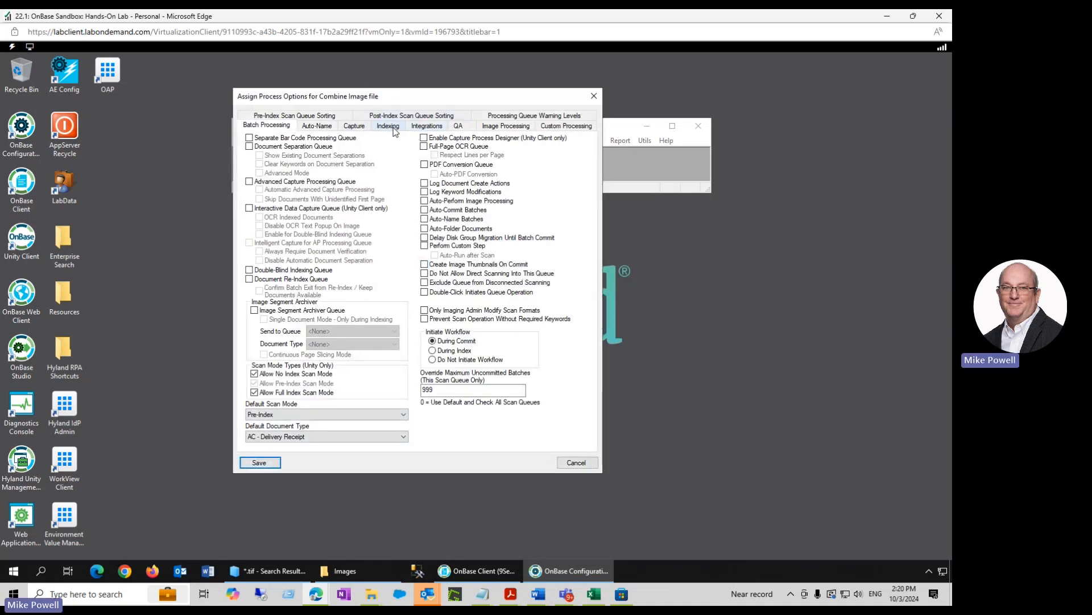
click(354, 125)
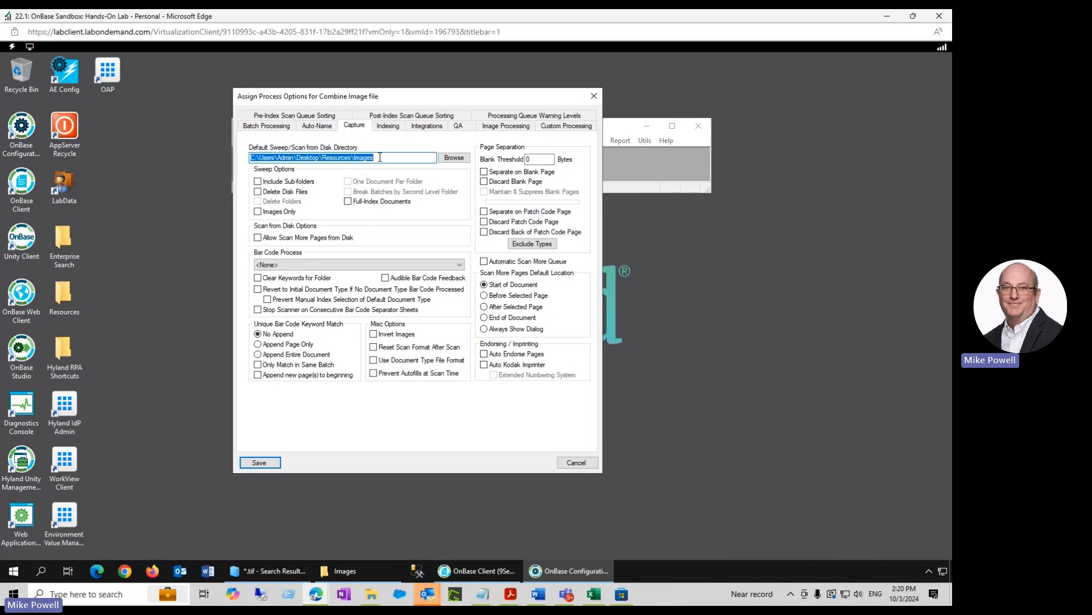
Enable image processing for the queue and add a Combine Image Documents operation named "Combine Image Document"
click(503, 128)
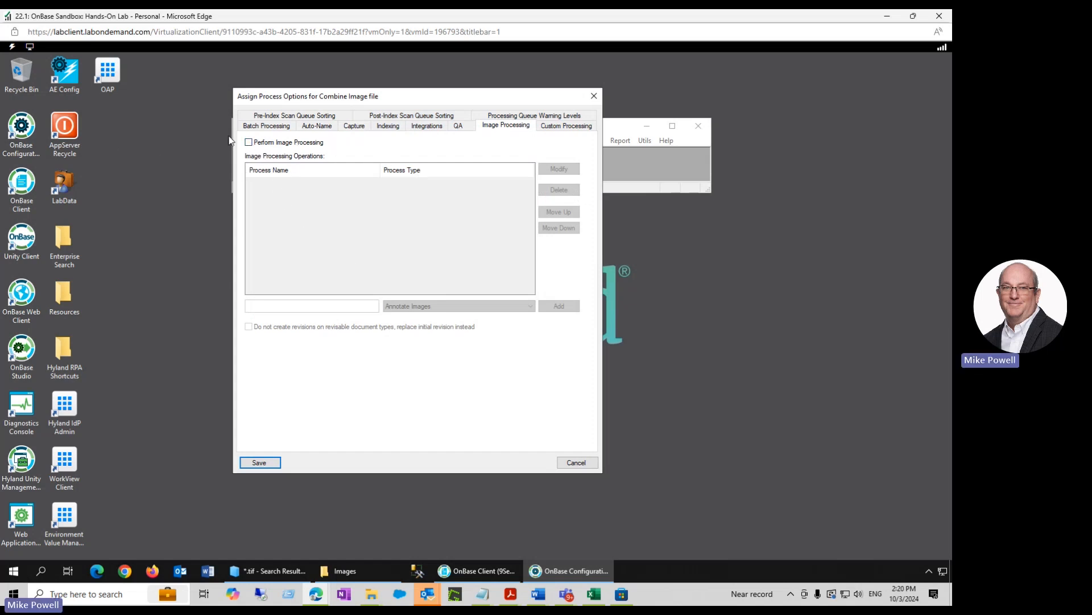
click(249, 142)
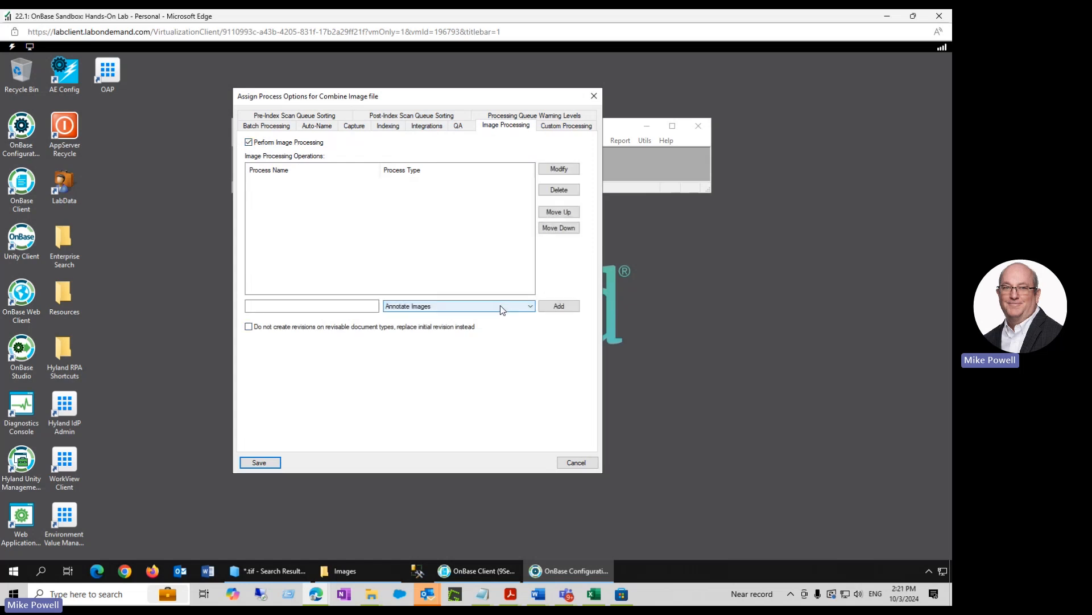
click(531, 307)
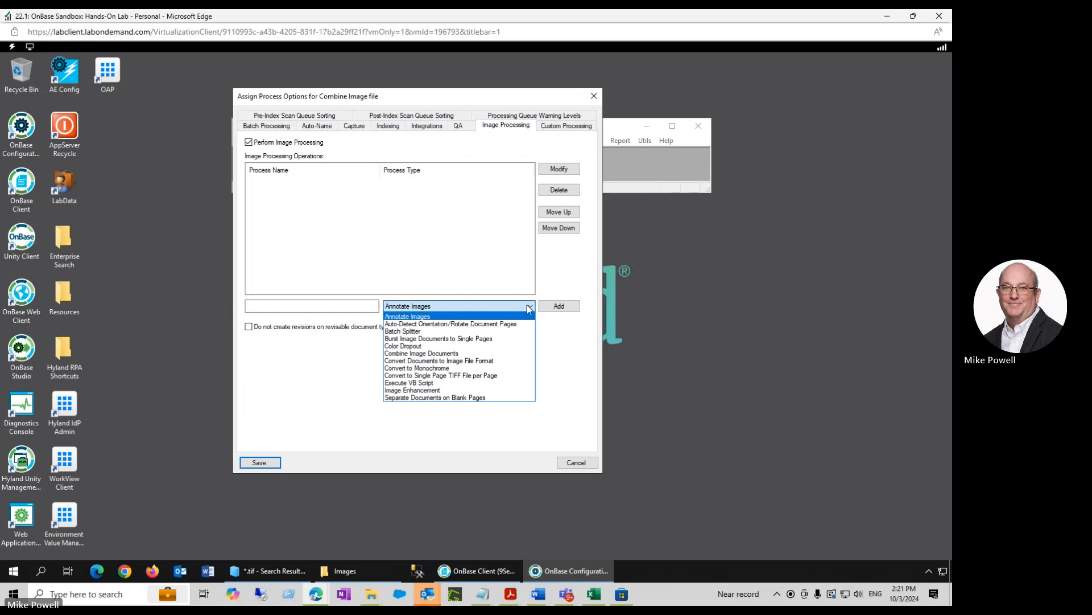
click(429, 354)
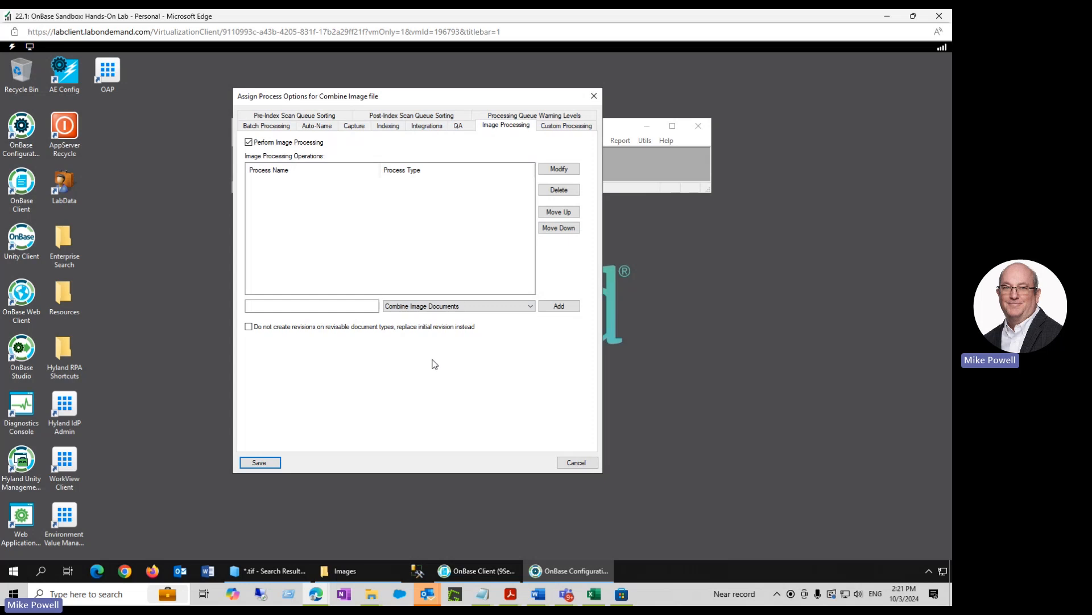
click(560, 306)
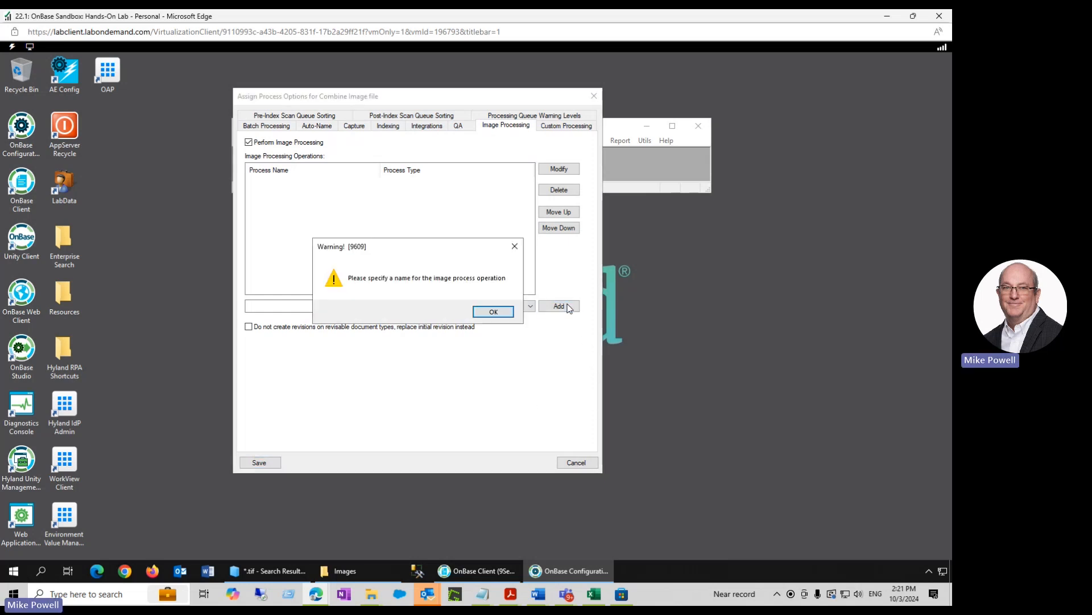
click(494, 312)
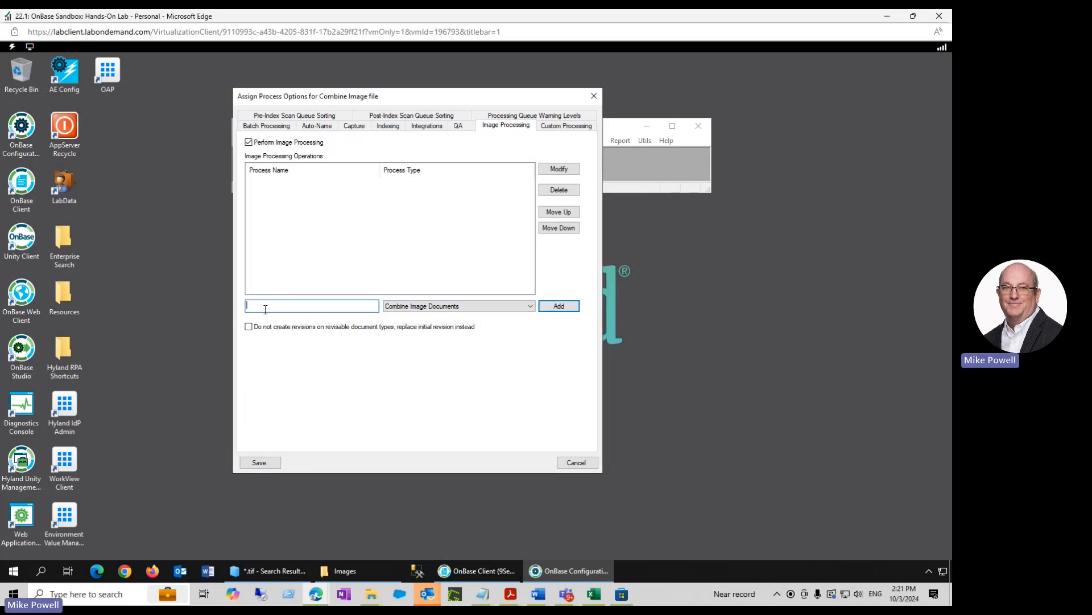
text(Combine Image D)
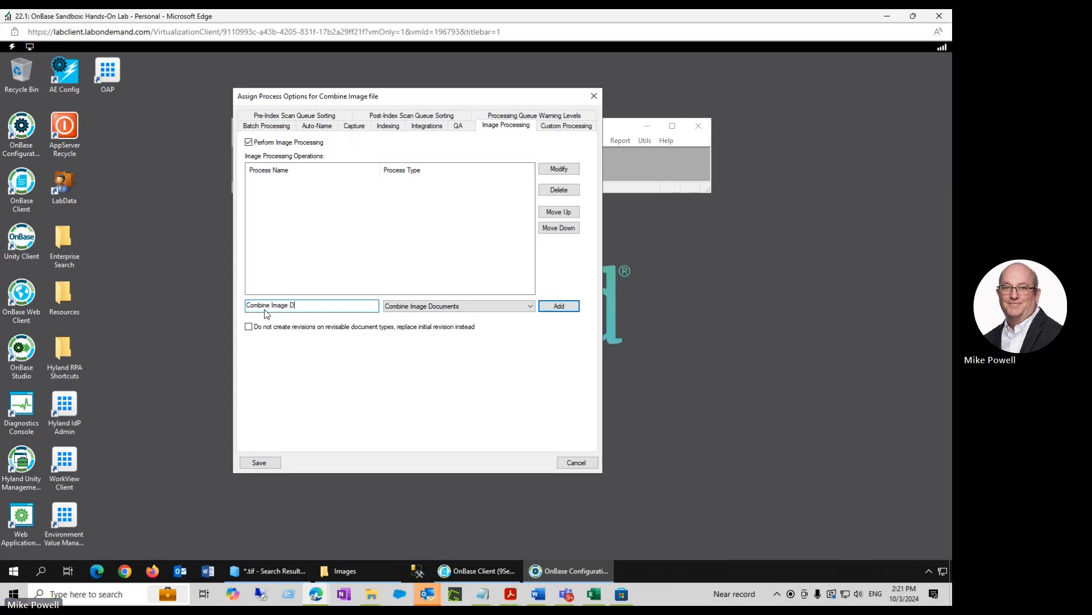
text(ocument)
click(556, 306)
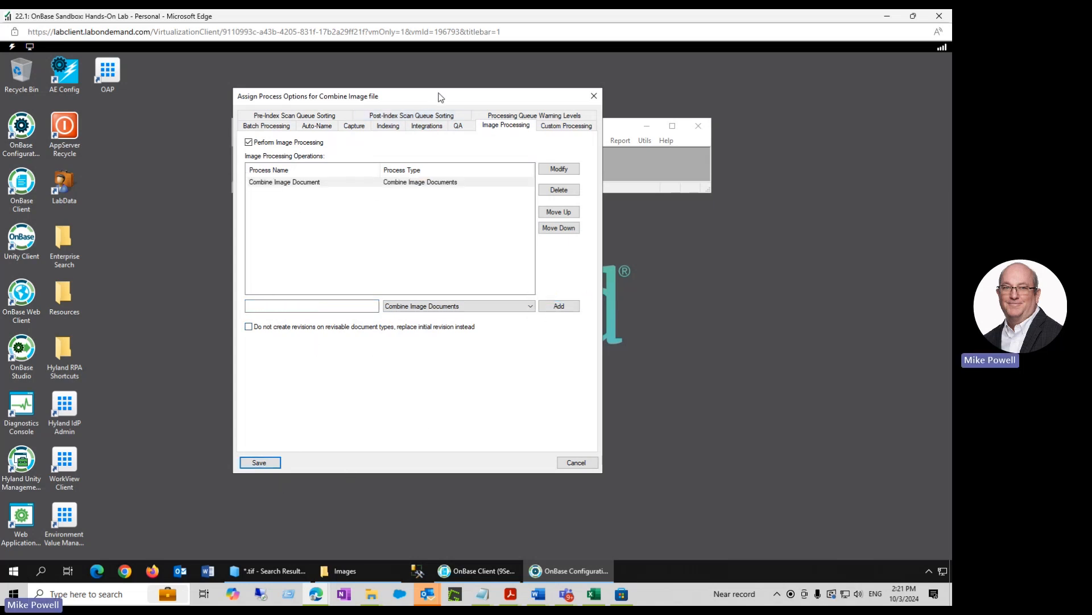
Save the process options for the Combine Image file queue and close the scan queue configuration
drag(439, 96, 476, 95)
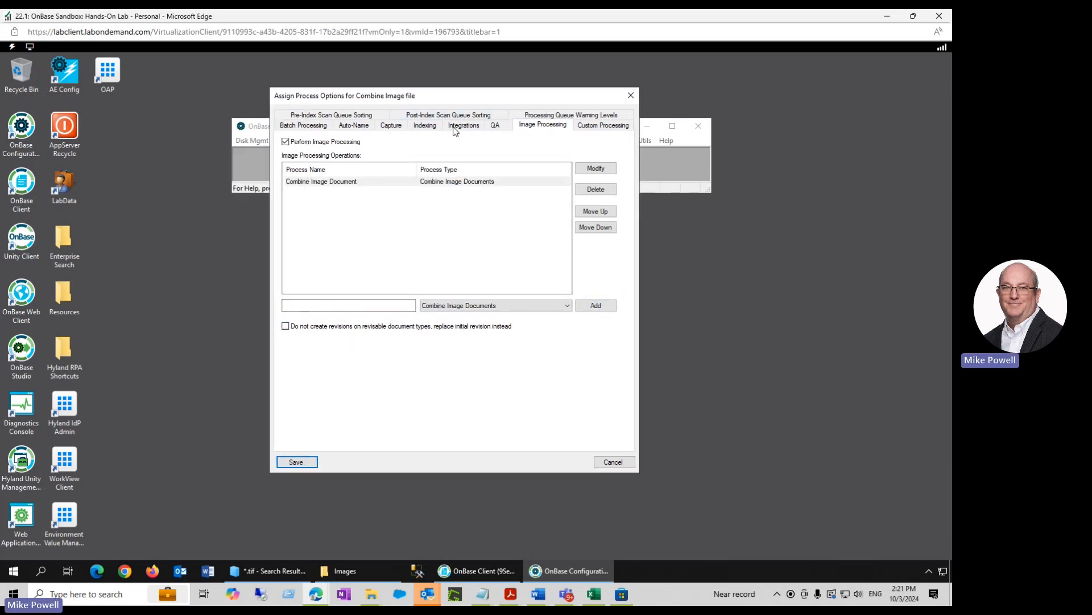
click(302, 462)
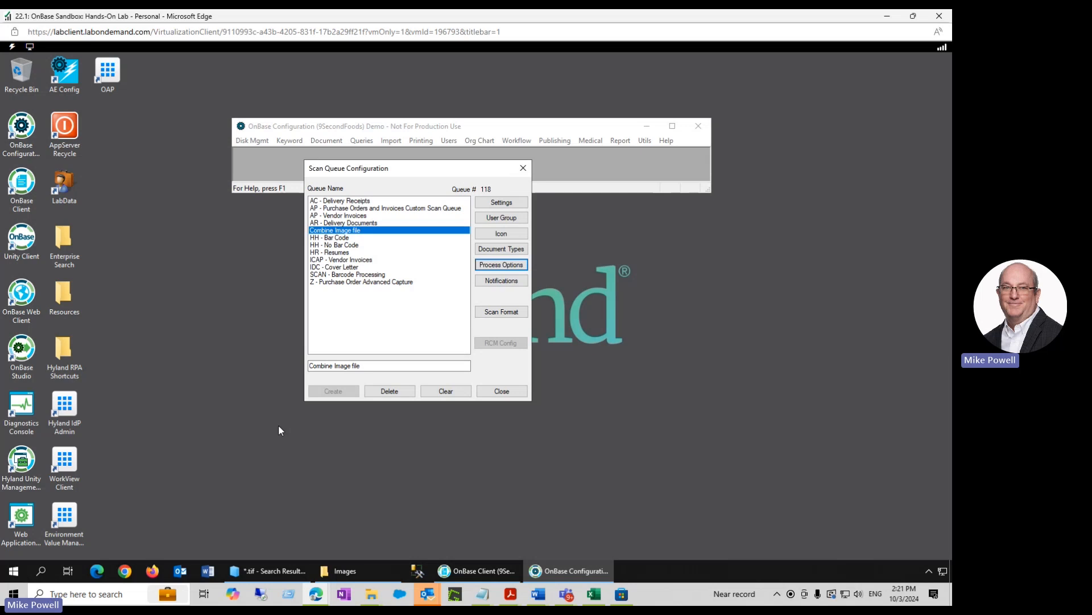
click(503, 391)
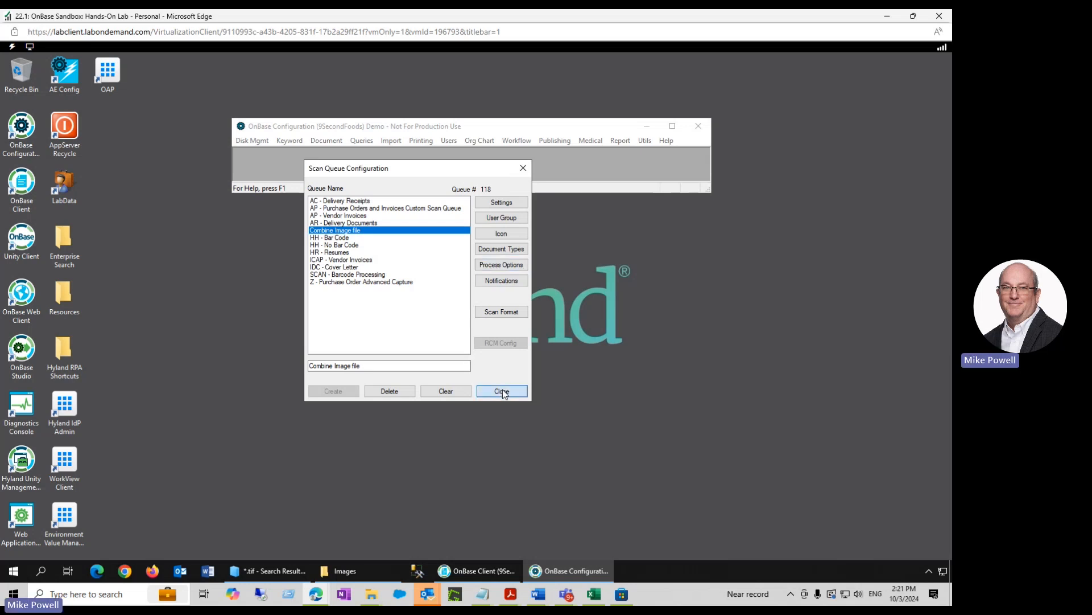
Reset the application servers' cache through the Service Monitoring utilities and close them
click(645, 142)
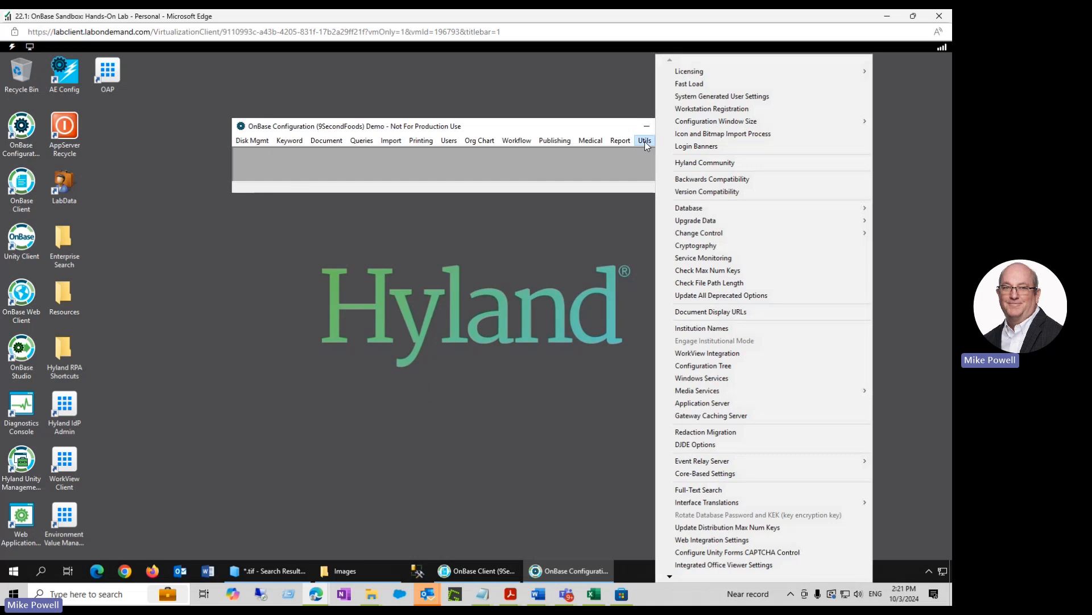
click(710, 258)
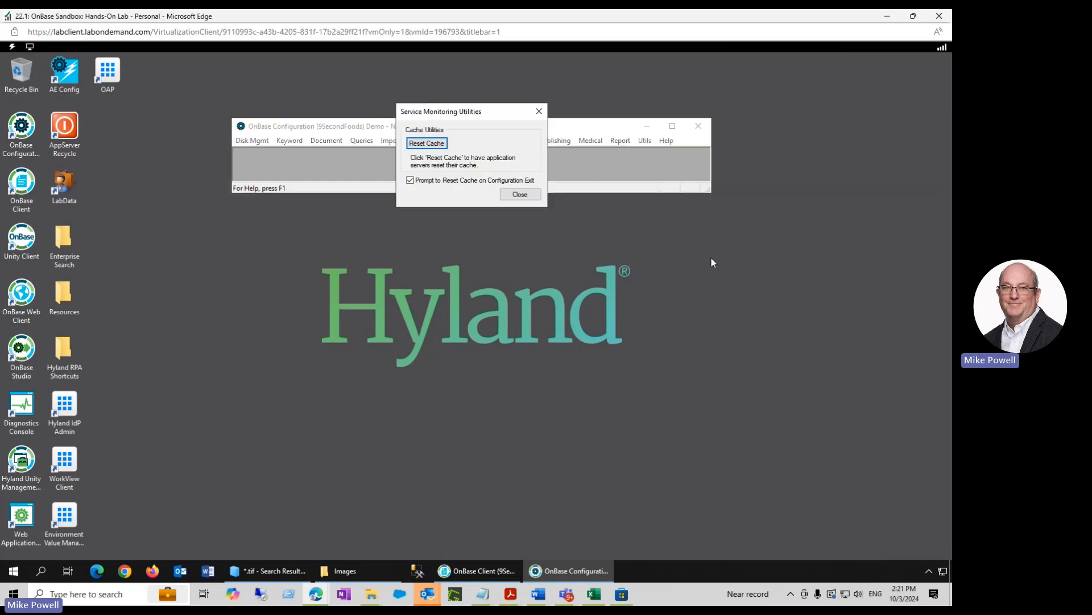
click(424, 145)
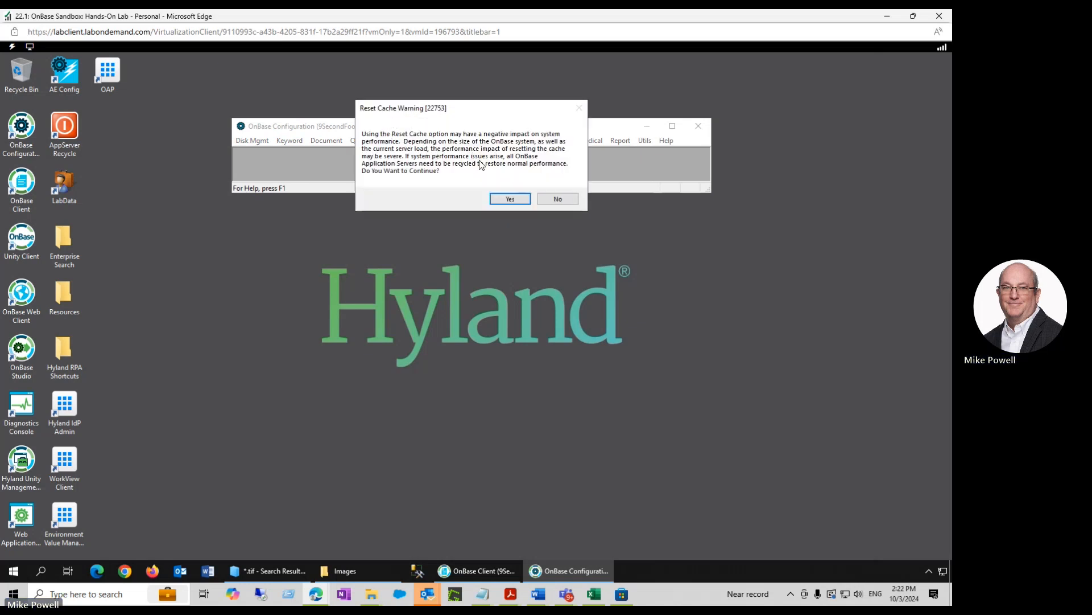
click(510, 198)
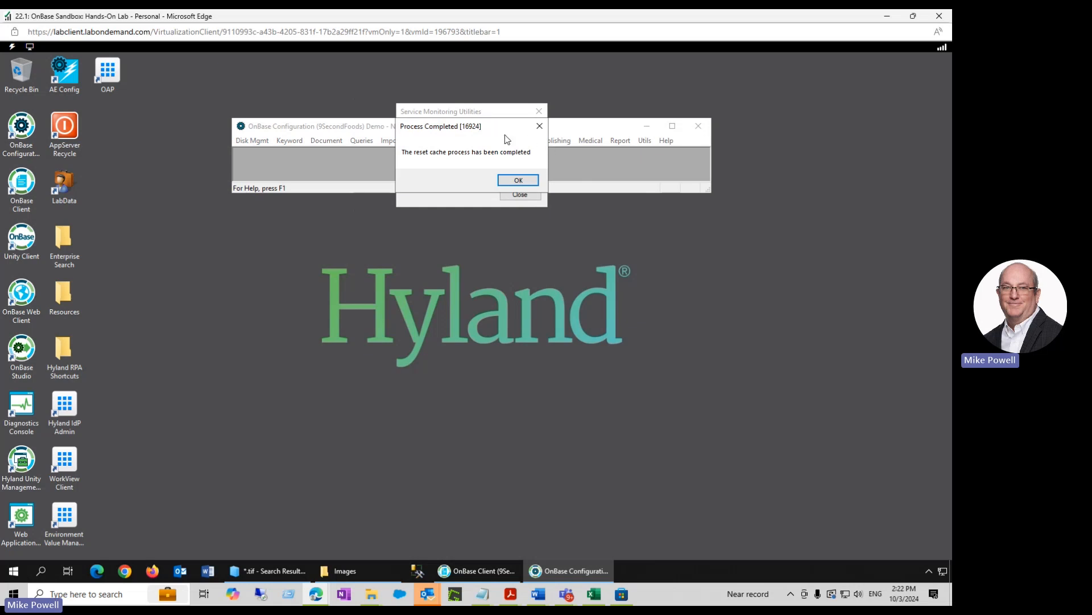
click(527, 181)
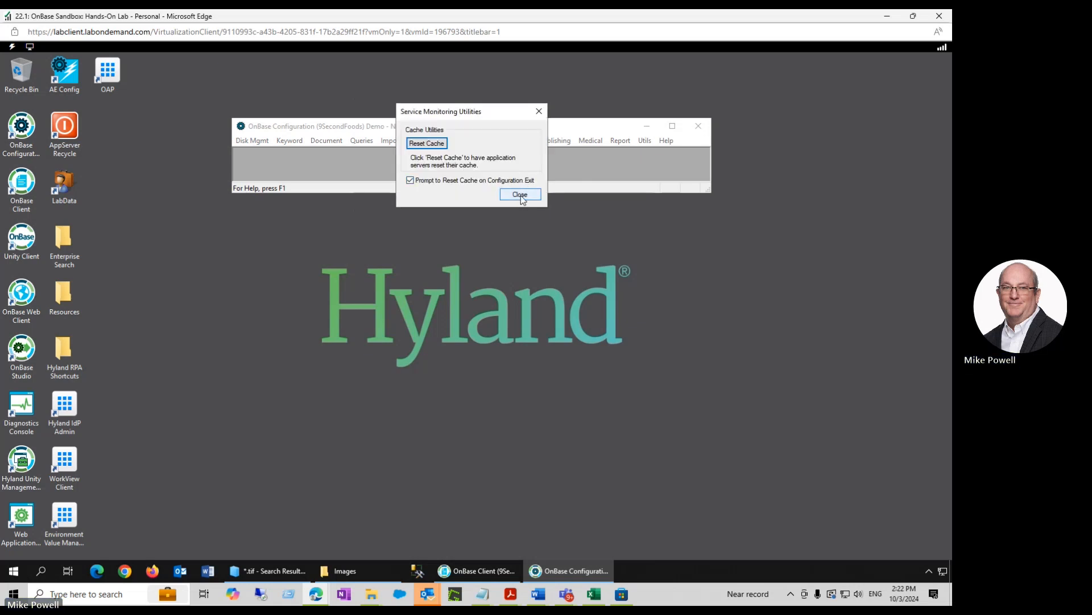
click(520, 194)
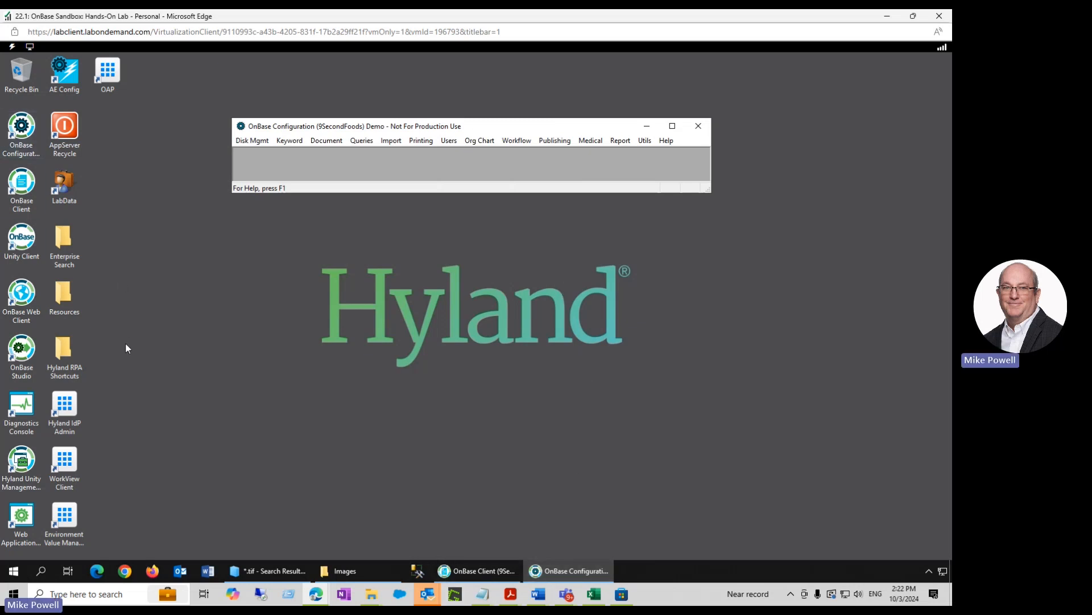
Launch the Unity Client and log in with the username manager and the account password
double_click(23, 242)
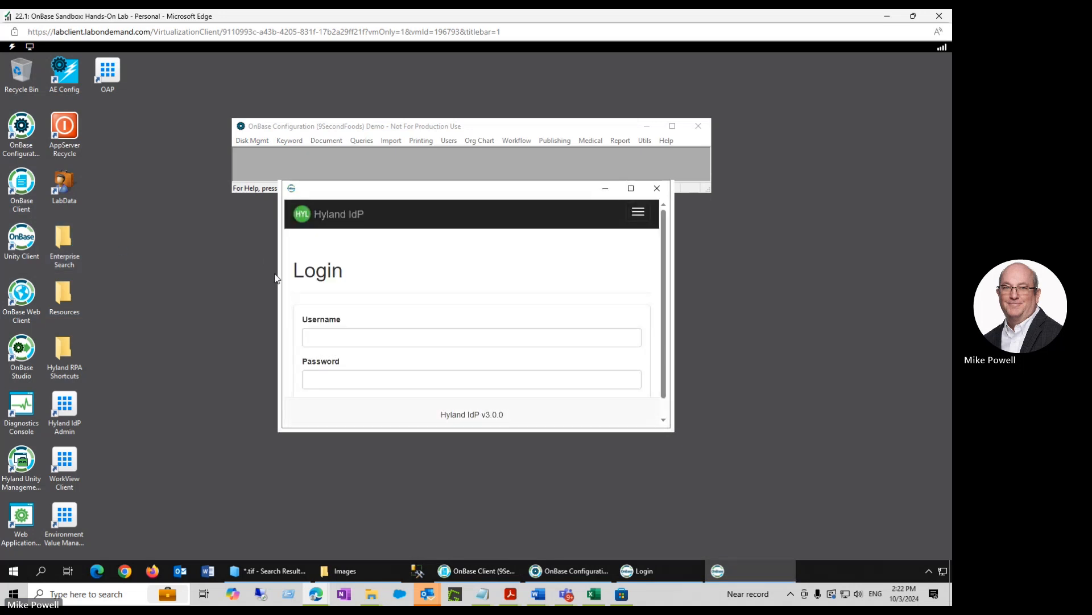
click(380, 334)
text(manager)
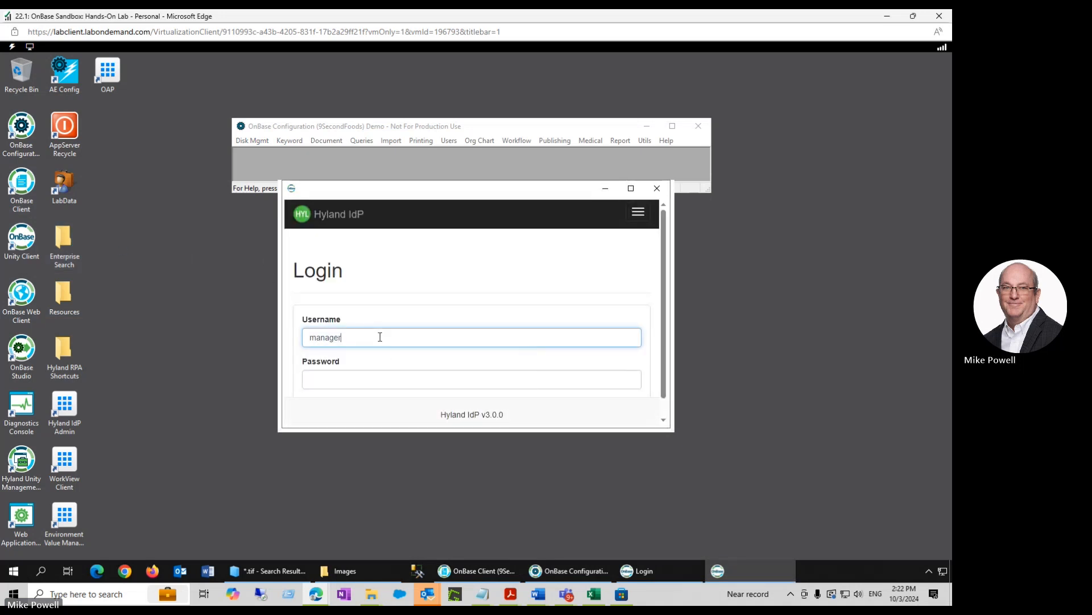
click(308, 381)
text(password)
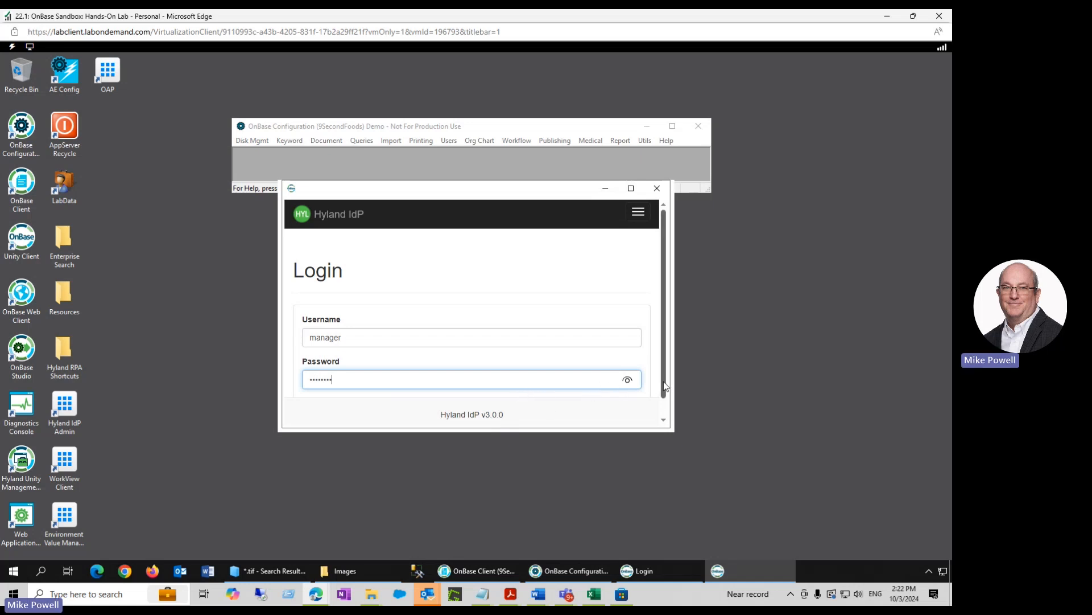
scroll(571, 381, down, 1)
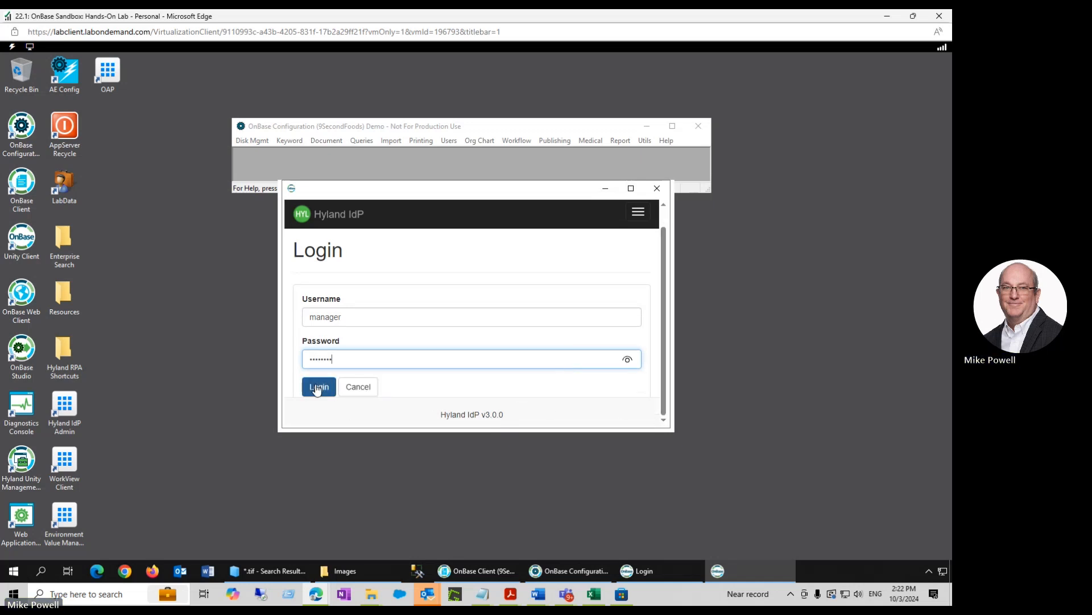
click(317, 387)
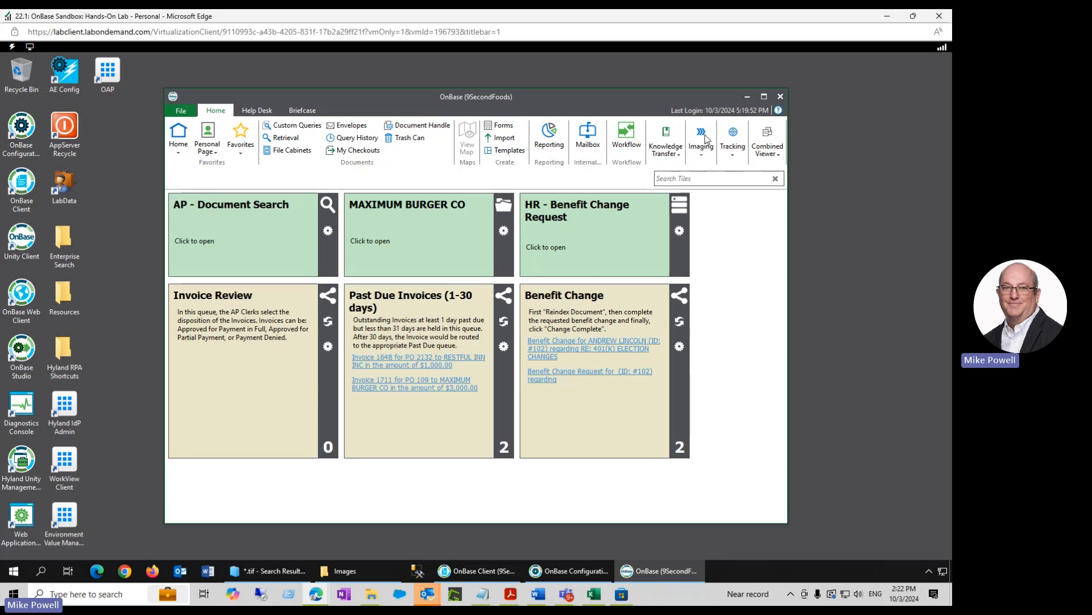
In Batch Scanning, sweep all files from C:\Users\Admin\Desktop\Resources\Images into the Combine Image file queue, keeping the default batch name and no rotation
click(702, 156)
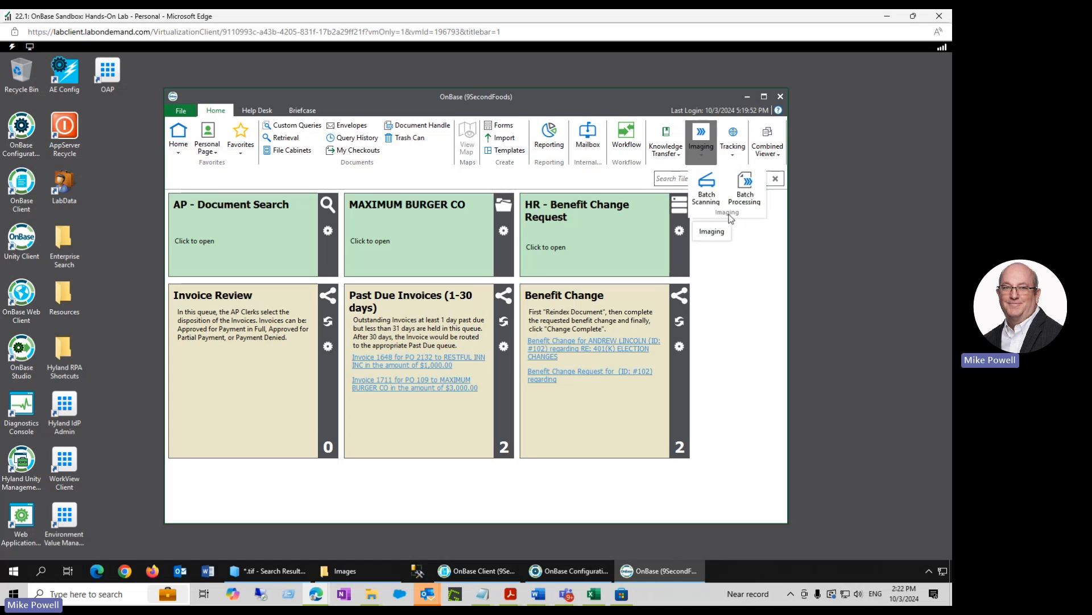
click(709, 182)
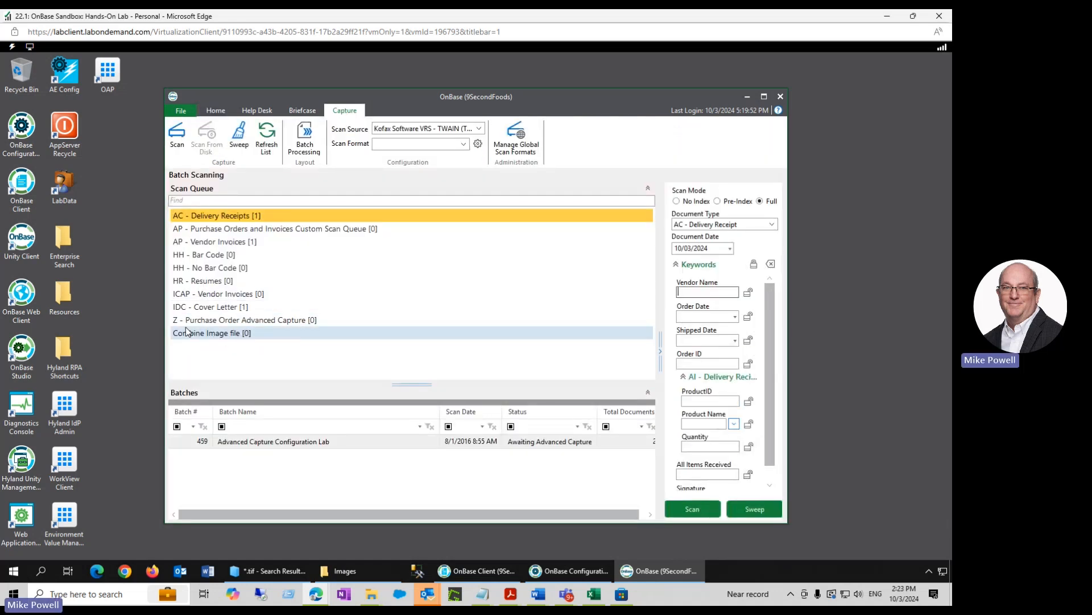
click(215, 337)
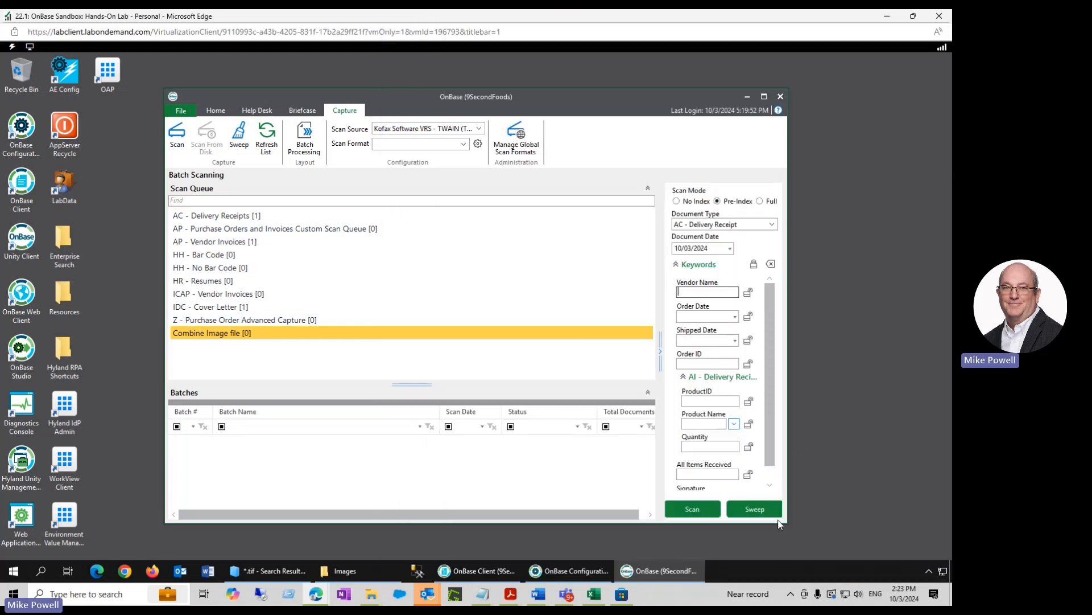
click(759, 510)
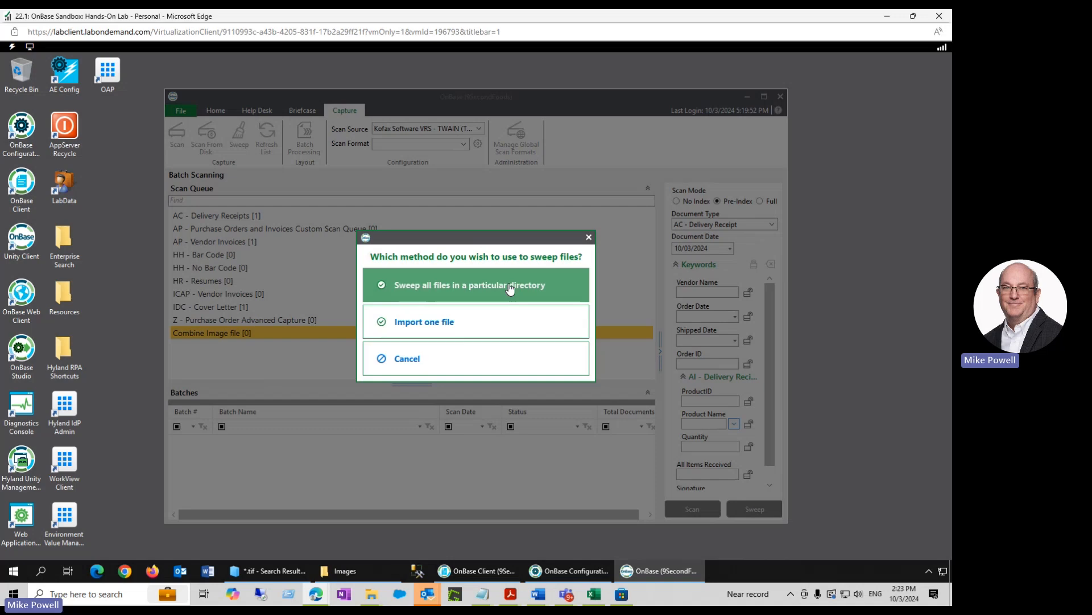
click(445, 285)
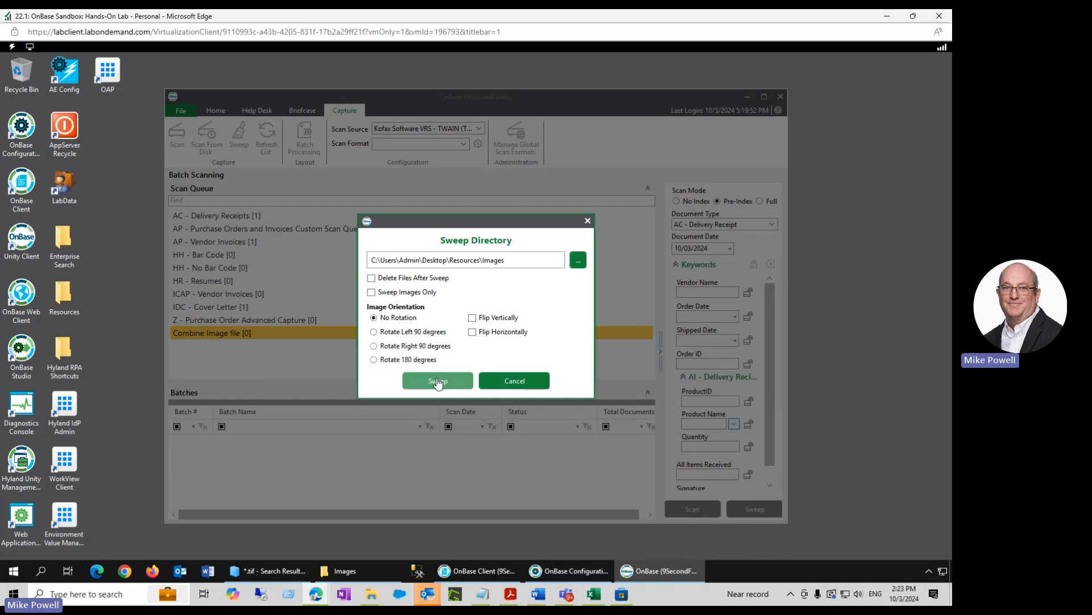
click(438, 382)
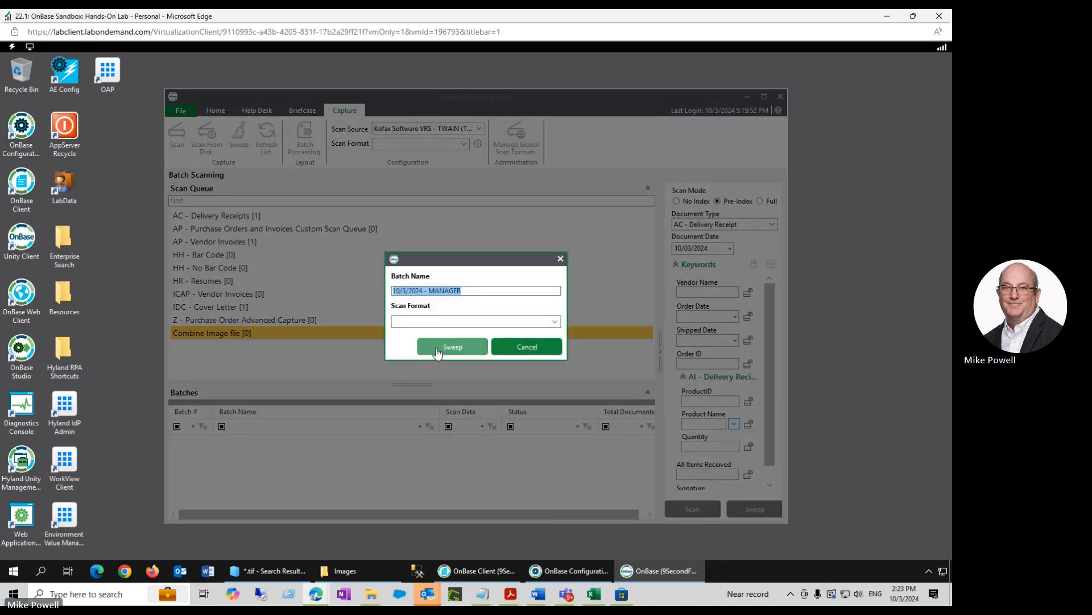
click(437, 351)
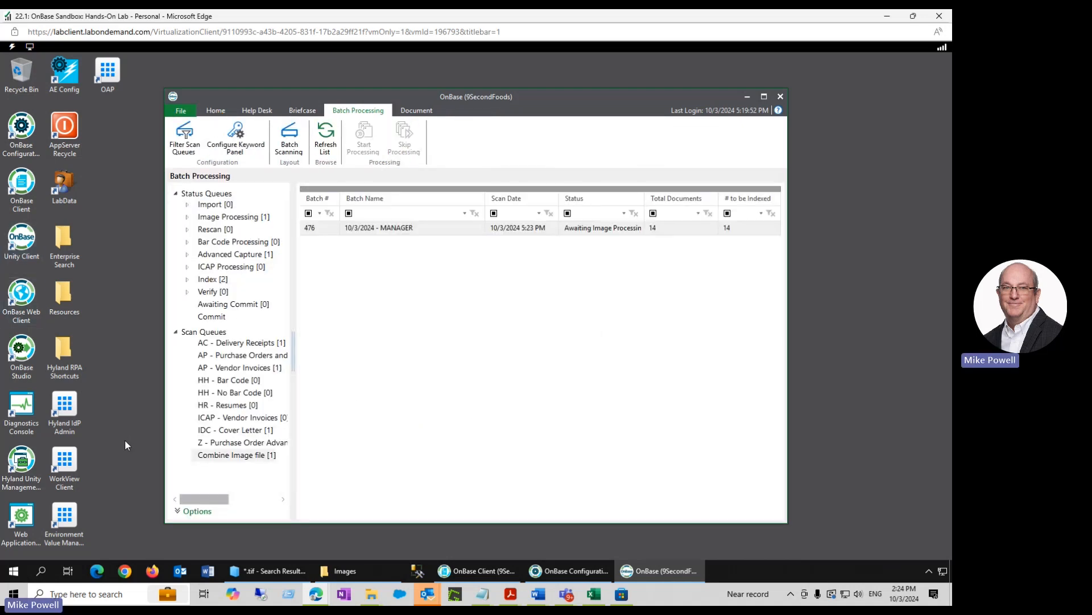
Switch to the OnBase Client, re-launch it, and open Document Imaging
click(466, 573)
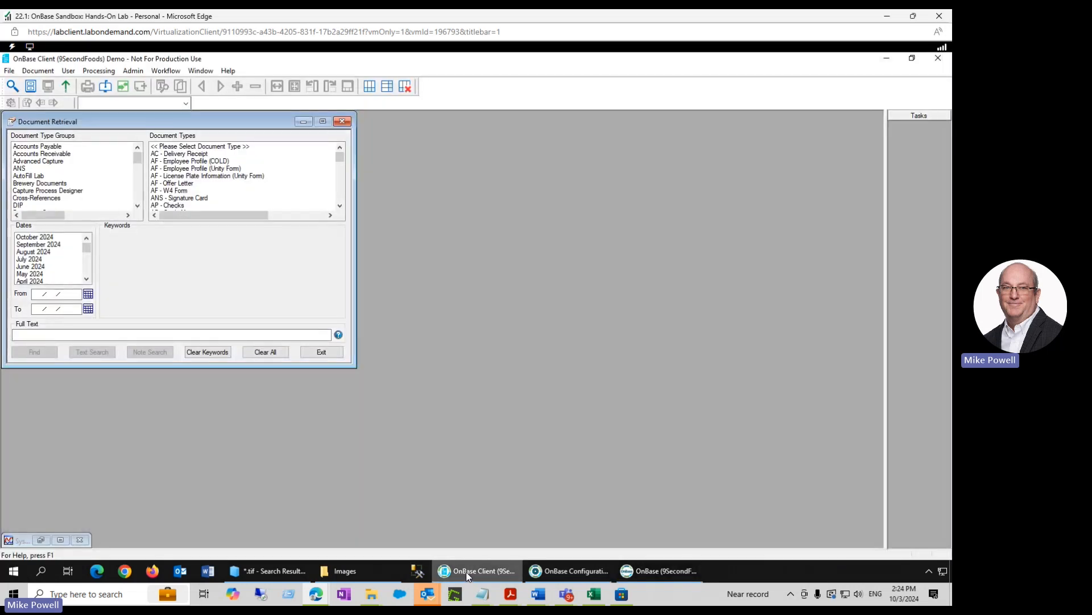
click(5, 69)
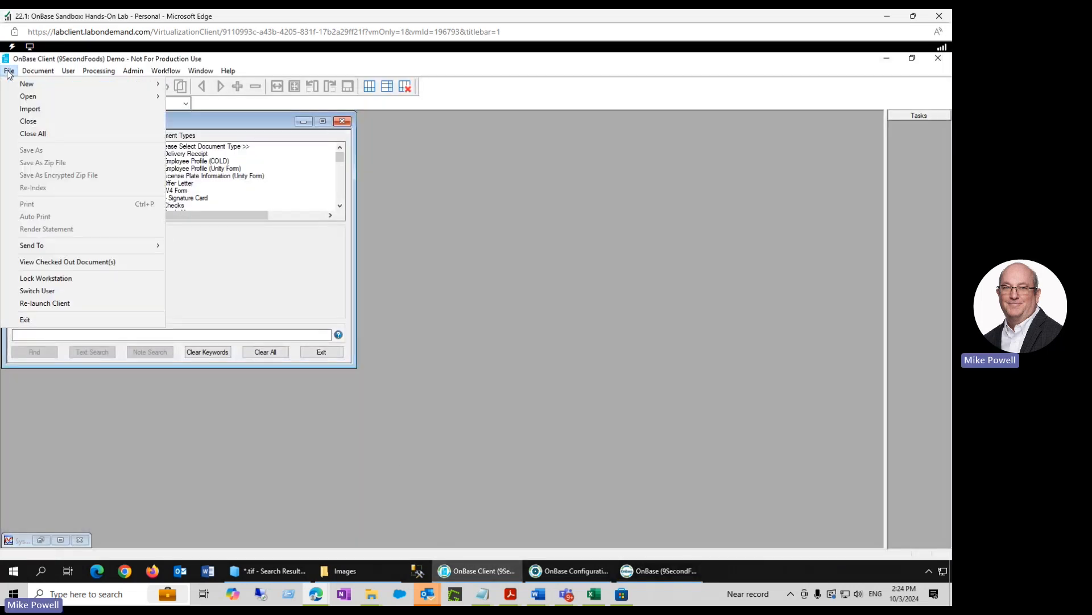
click(45, 303)
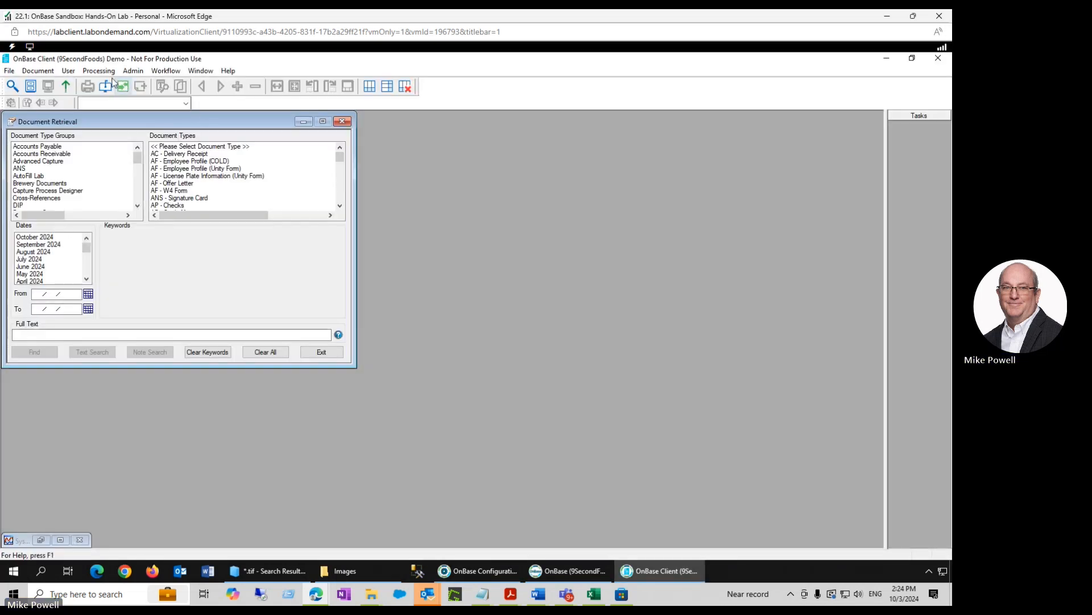
click(98, 70)
click(105, 85)
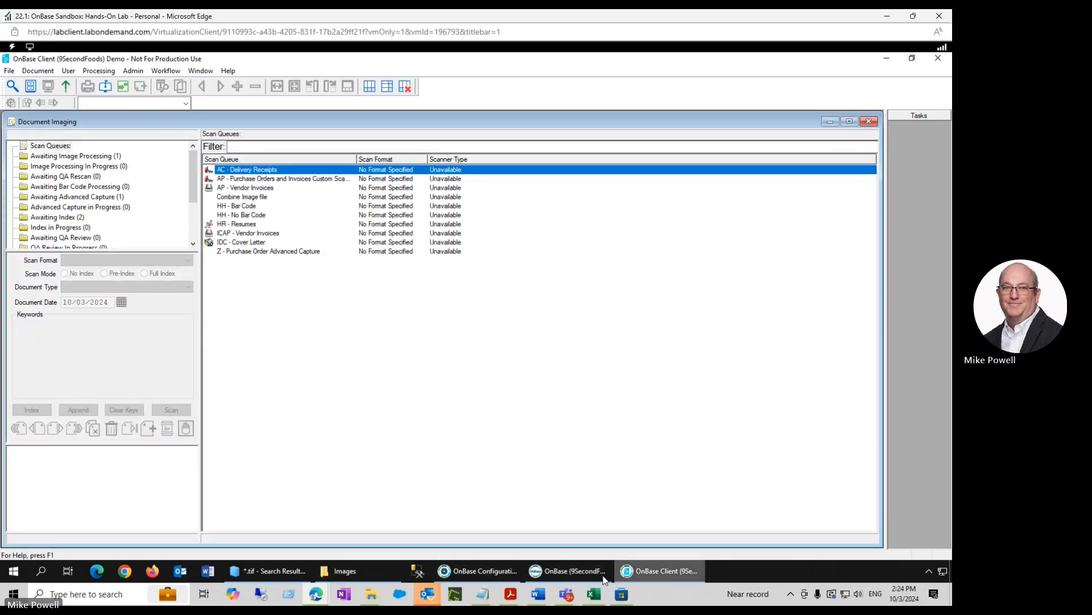
Check the Combine Image file batch's status in the Unity Client and in the OnBase Client's Document Imaging scan queue
click(550, 576)
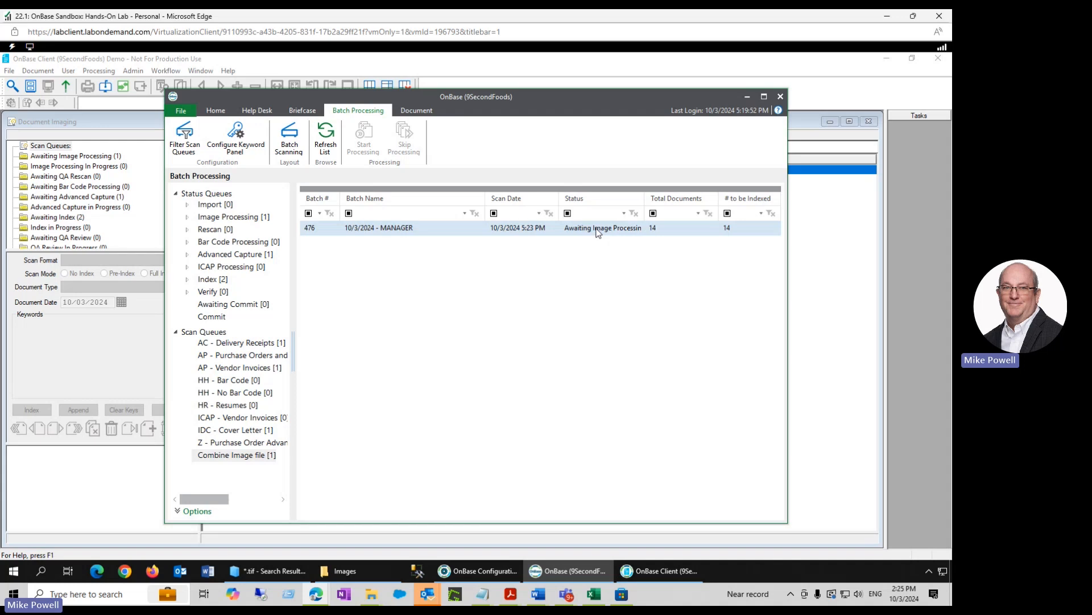
click(57, 475)
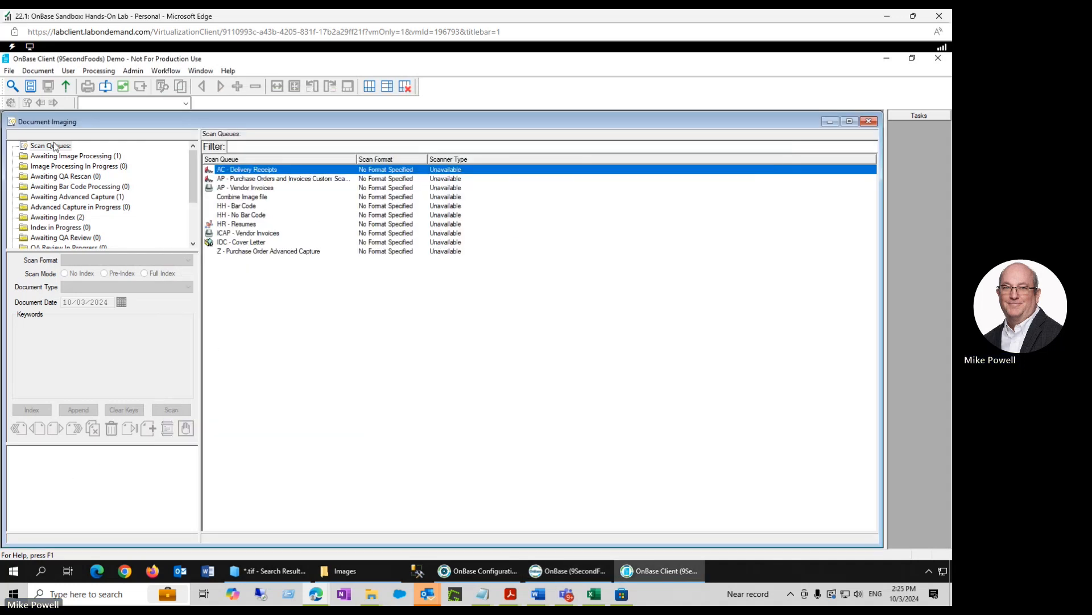
double_click(240, 198)
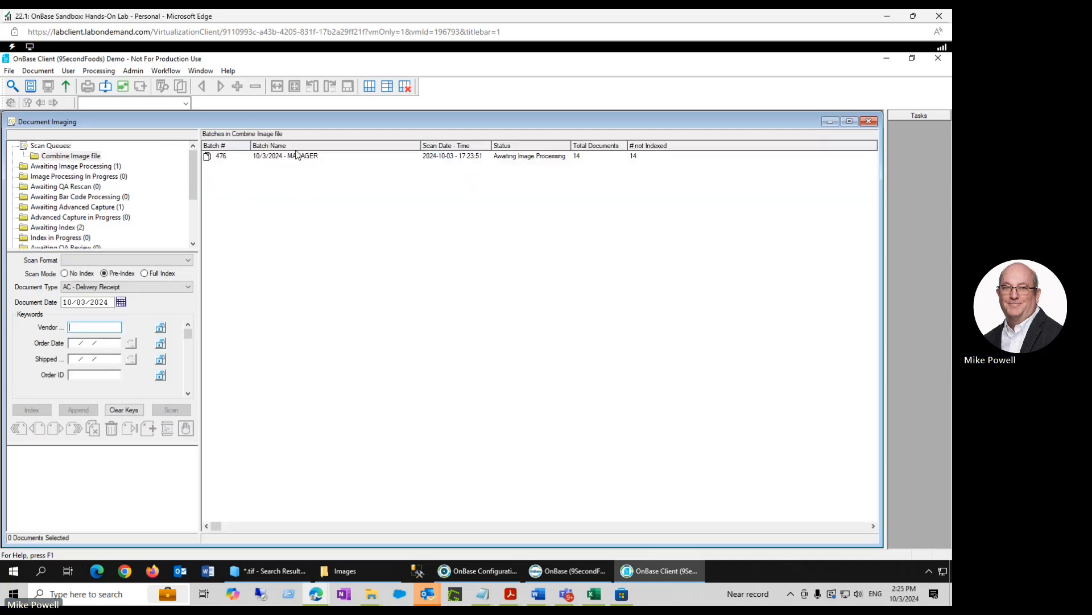
Perform image processing on the Combine Image file batch in the Awaiting Image Processing queue
click(100, 166)
click(236, 157)
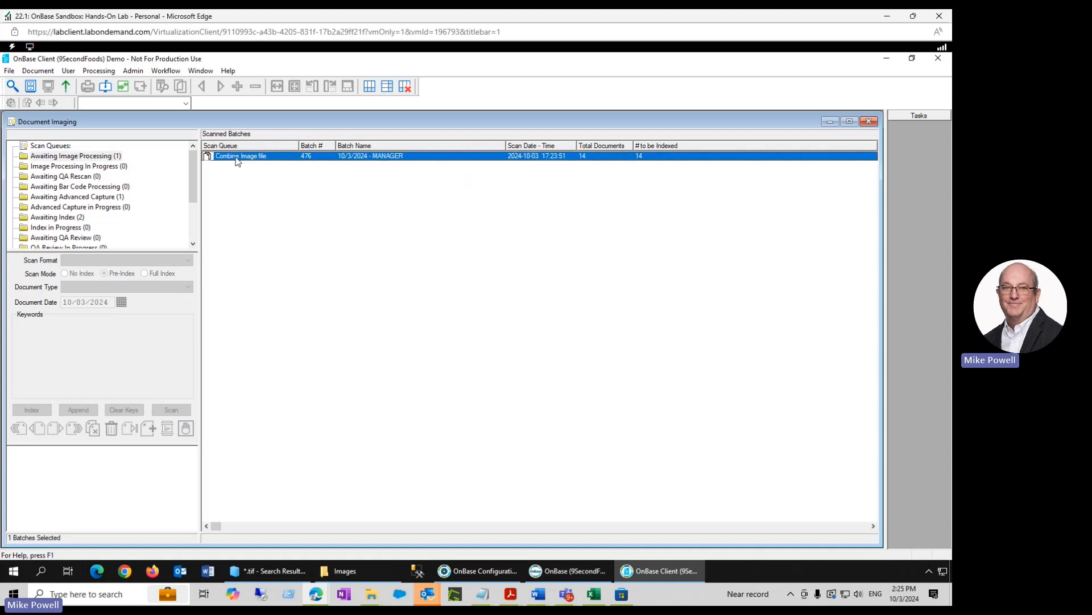
right_click(238, 161)
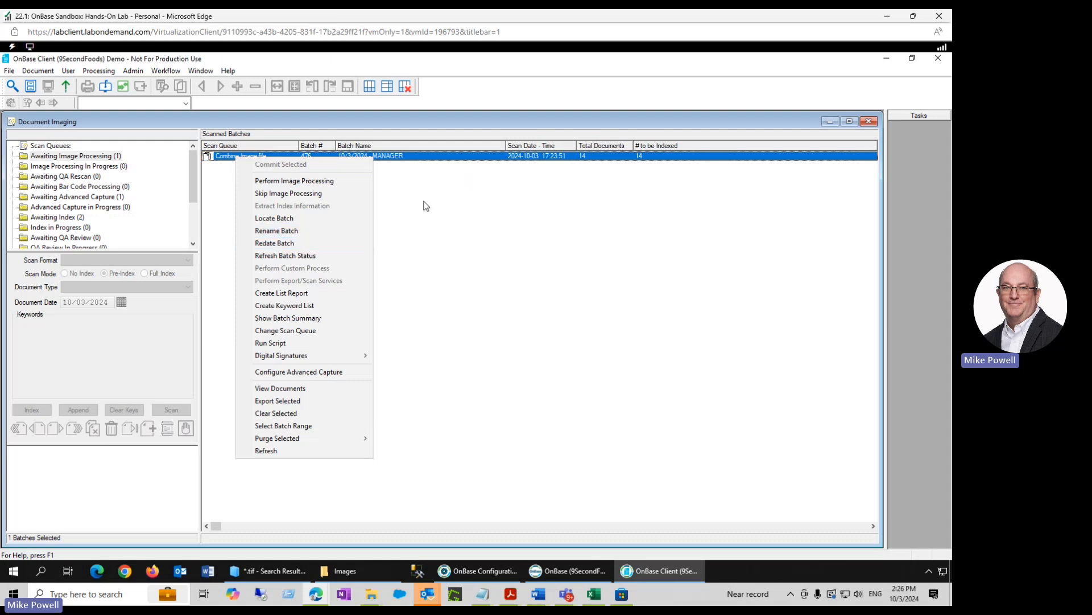
click(280, 182)
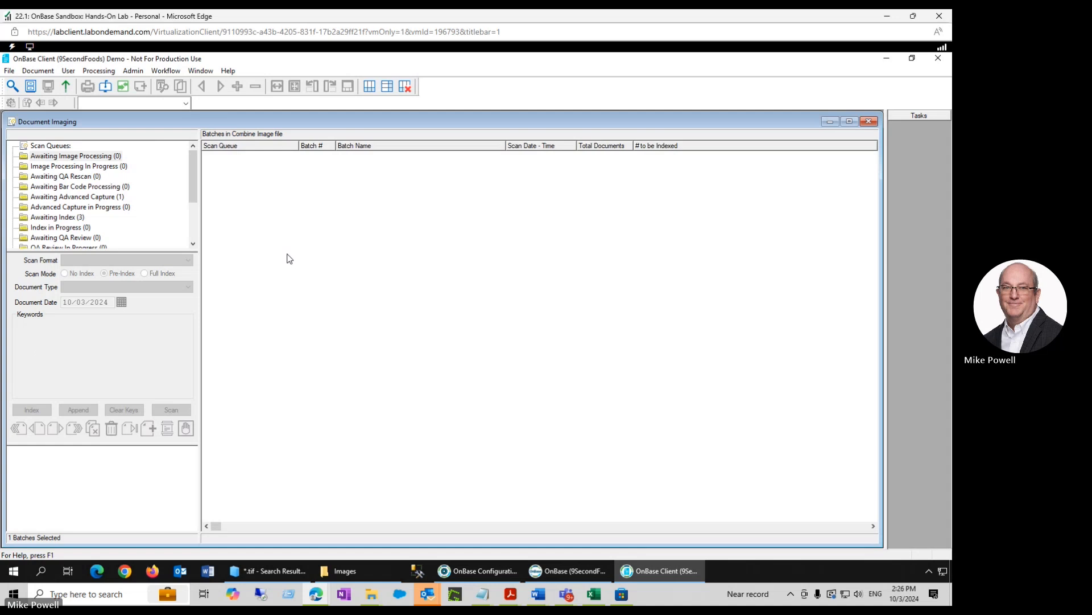
Open the Combine Image file batch from the Awaiting Index queue for document indexing
click(69, 217)
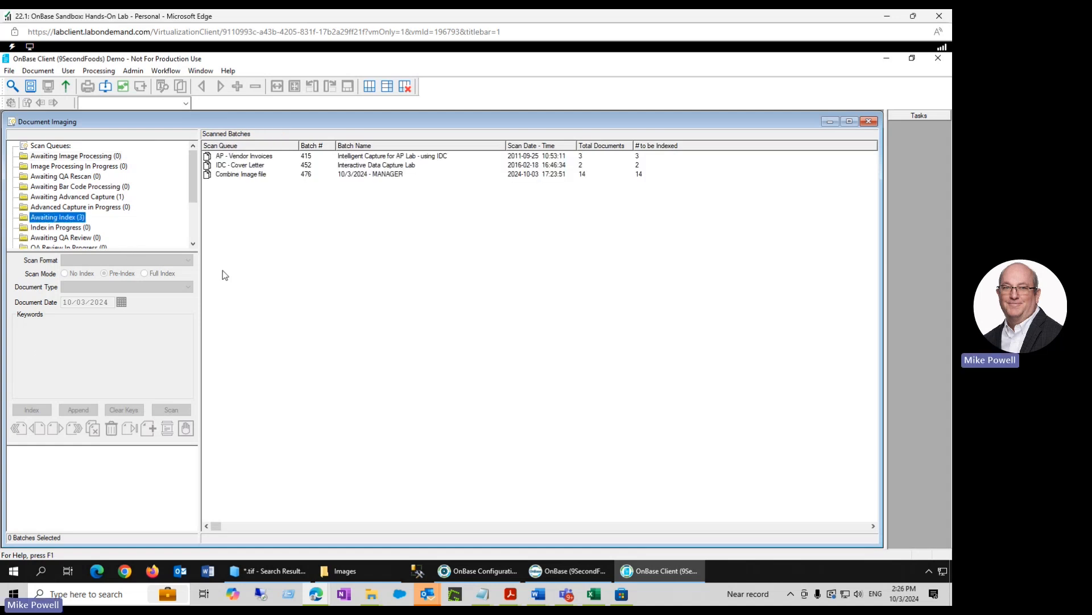
click(240, 177)
right_click(240, 177)
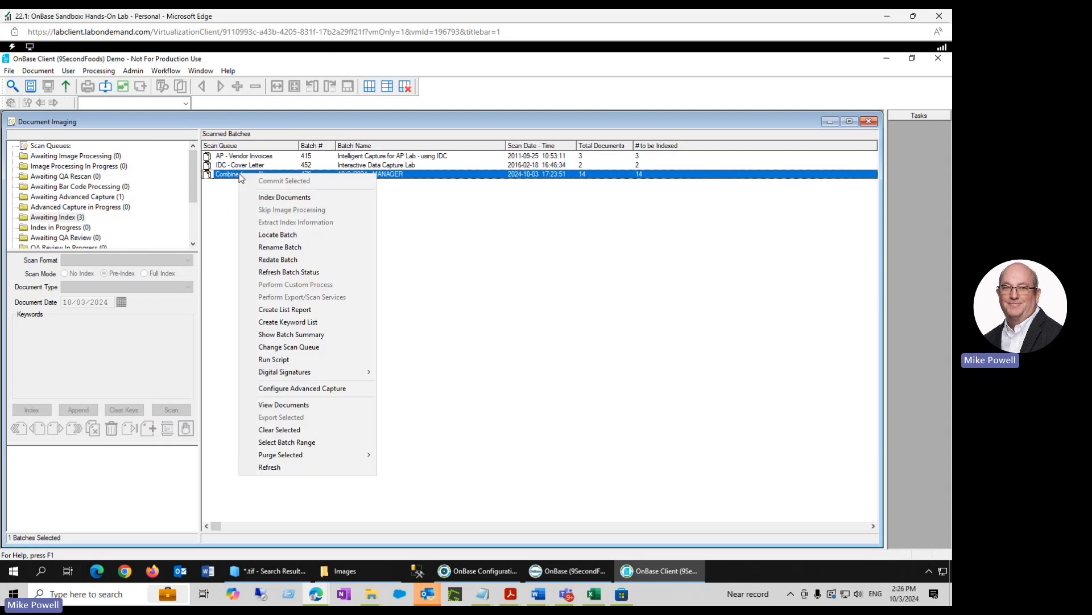
click(293, 198)
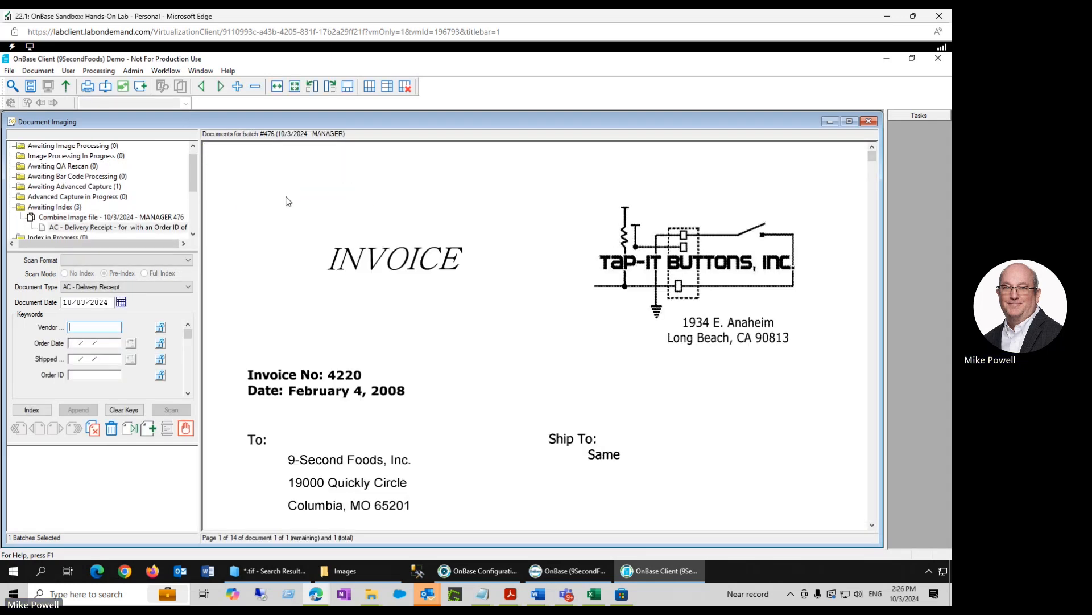
Look through the pages of the combined document and stop indexing the batch
scroll(660, 336, down, 5)
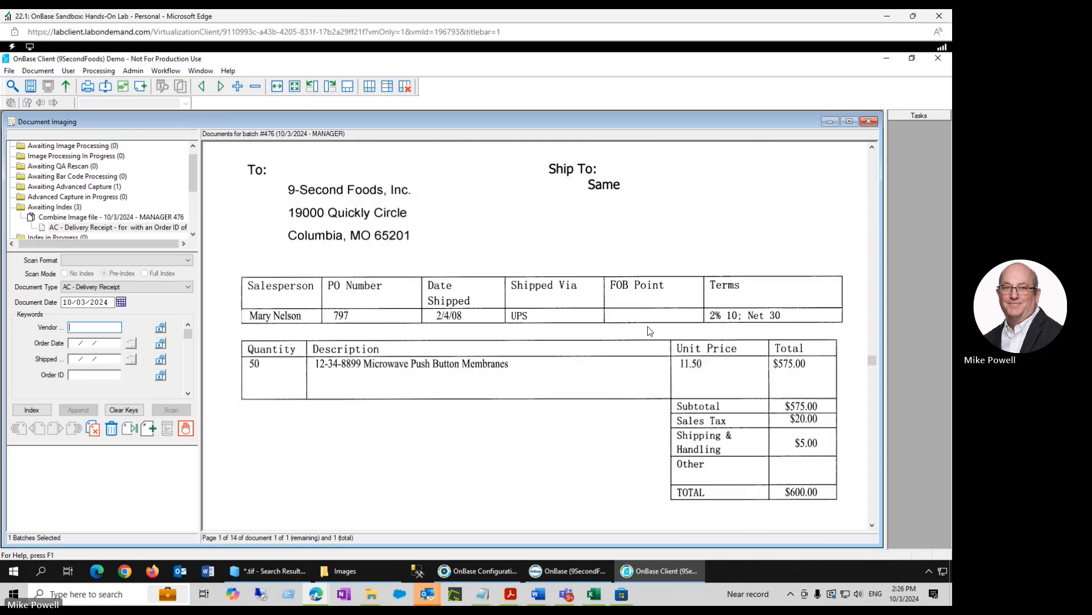
scroll(586, 390, down, 10)
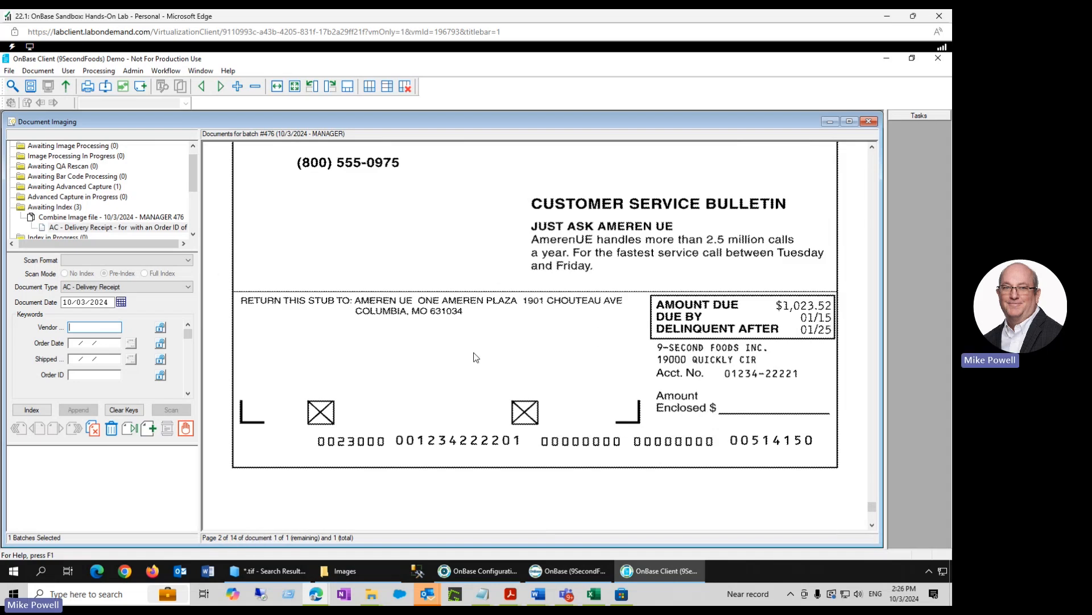
scroll(477, 362, down, 5)
scroll(476, 360, down, 5)
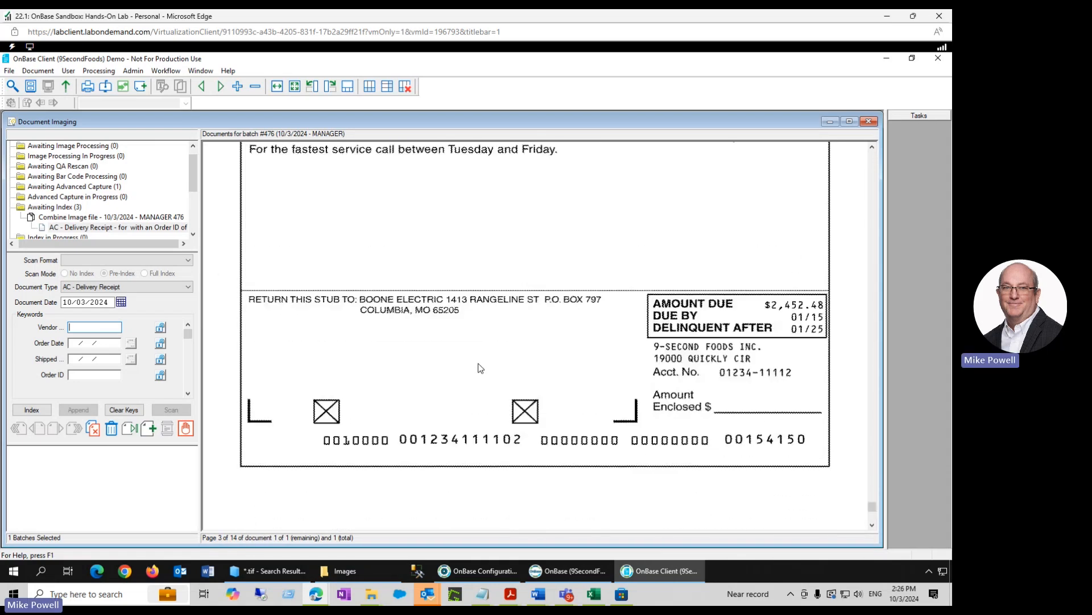
scroll(477, 363, up, 6)
scroll(477, 364, down, 3)
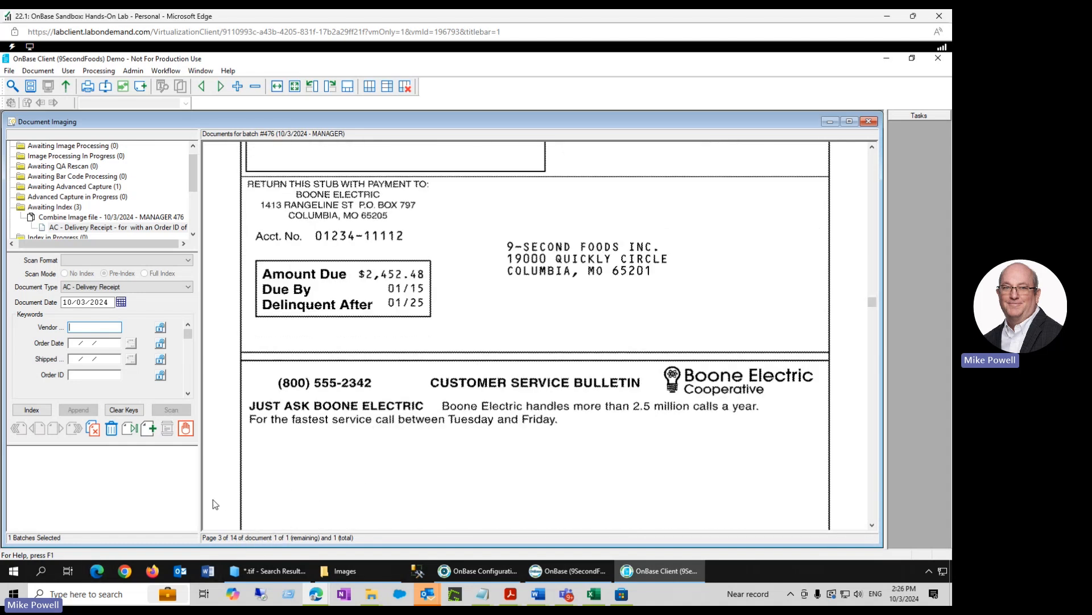
click(186, 429)
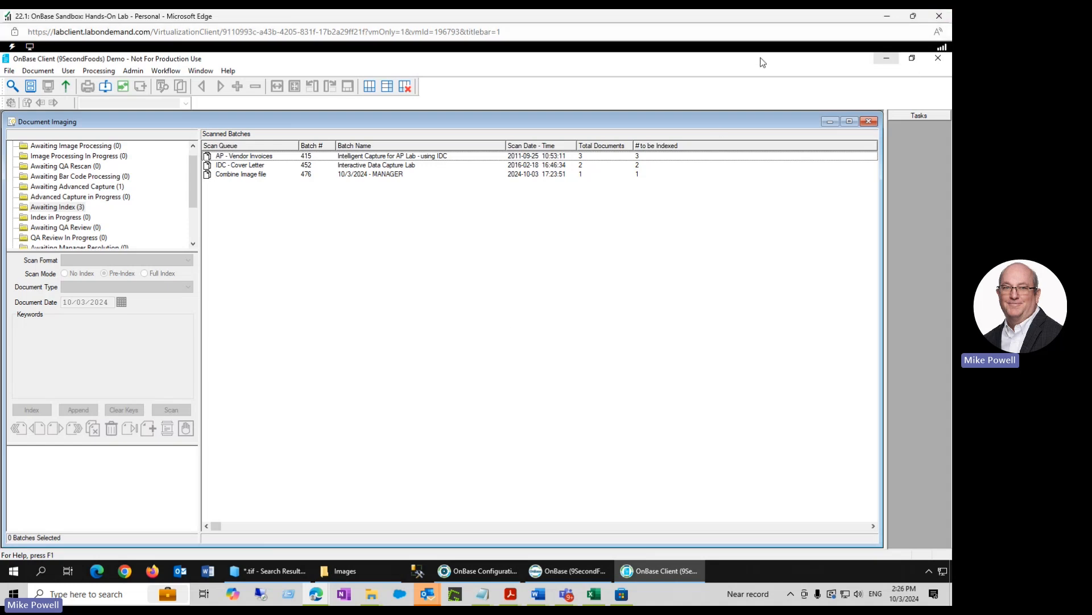
Restore the OnBase Client window to its smaller size and close the client
drag(759, 63, 723, 62)
drag(715, 59, 716, 59)
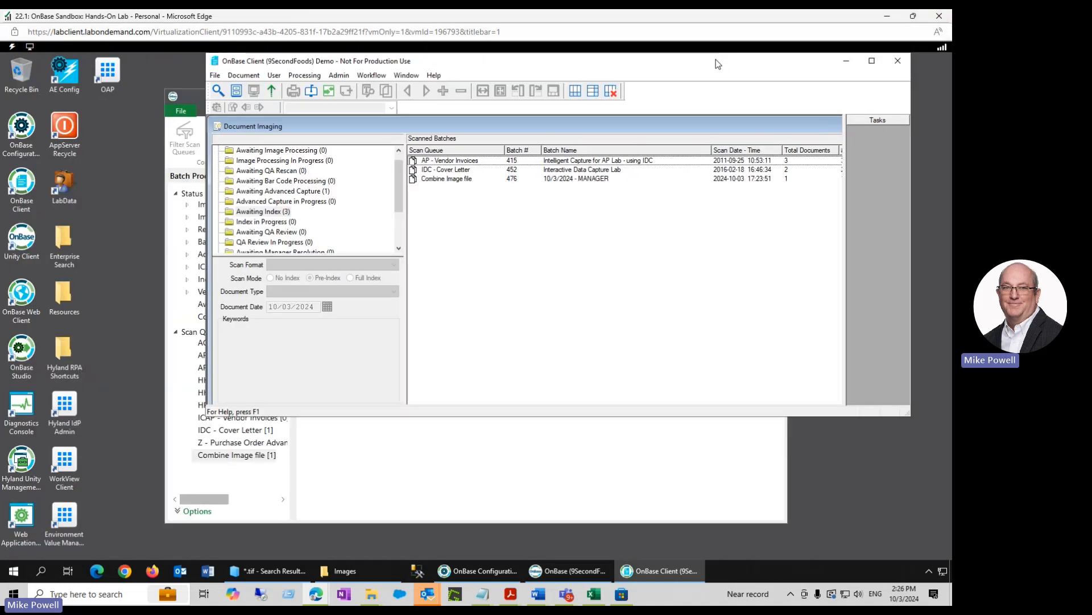
click(898, 62)
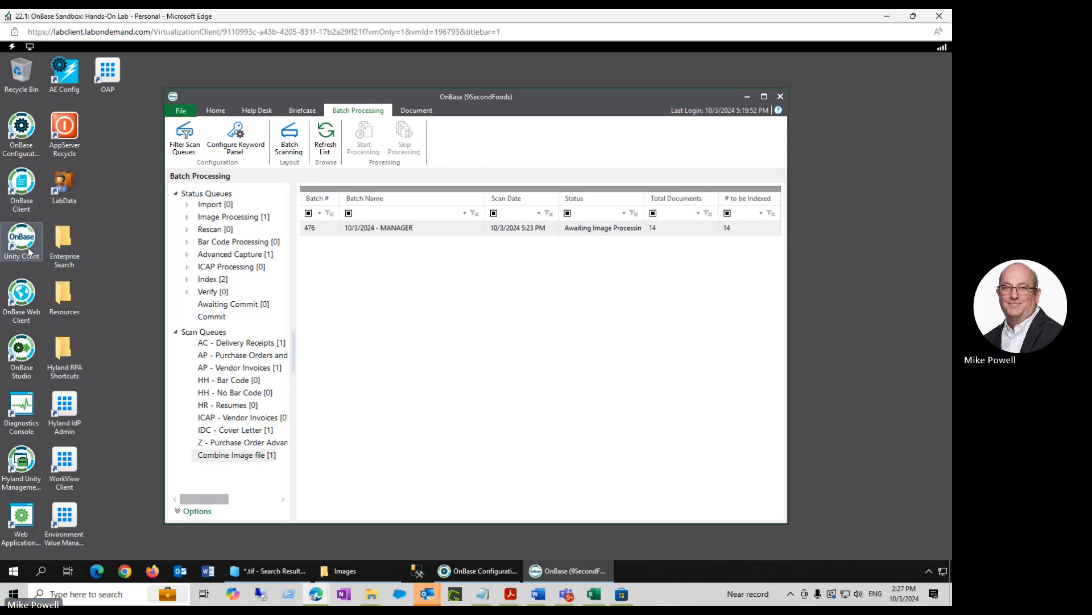
Launch the OnBase Client again and log in to 9SecondFoods with the username MANAGER and the account password
click(20, 181)
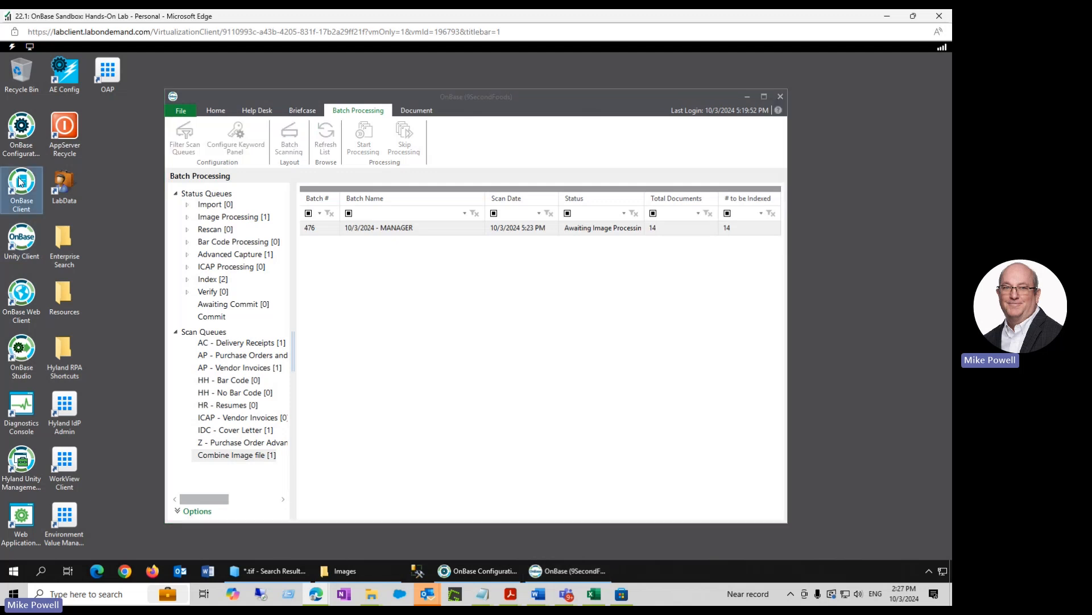
right_click(20, 181)
click(58, 212)
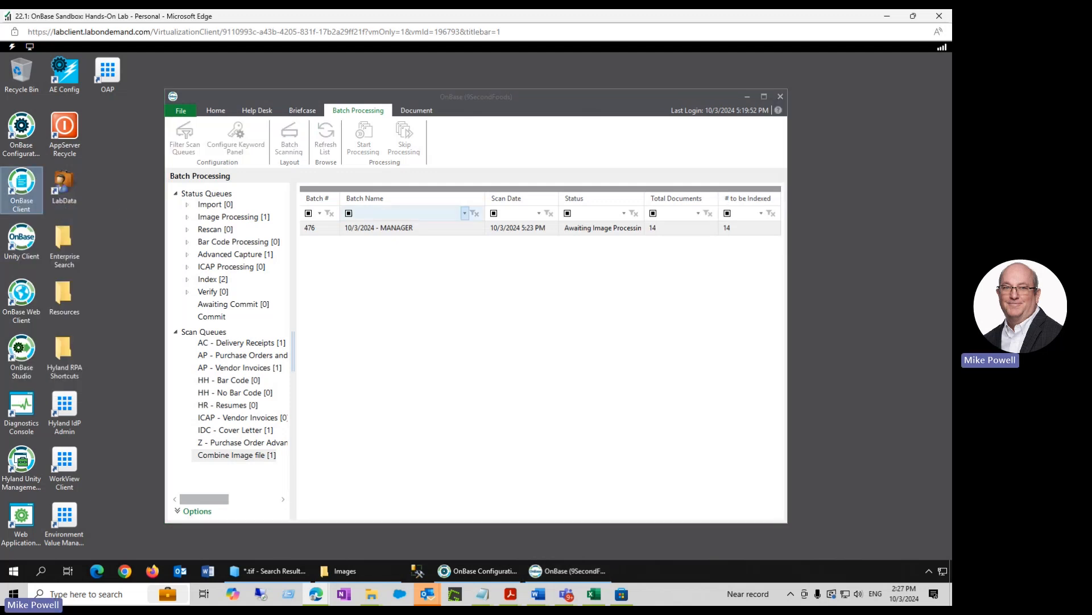
text(MANAGER)
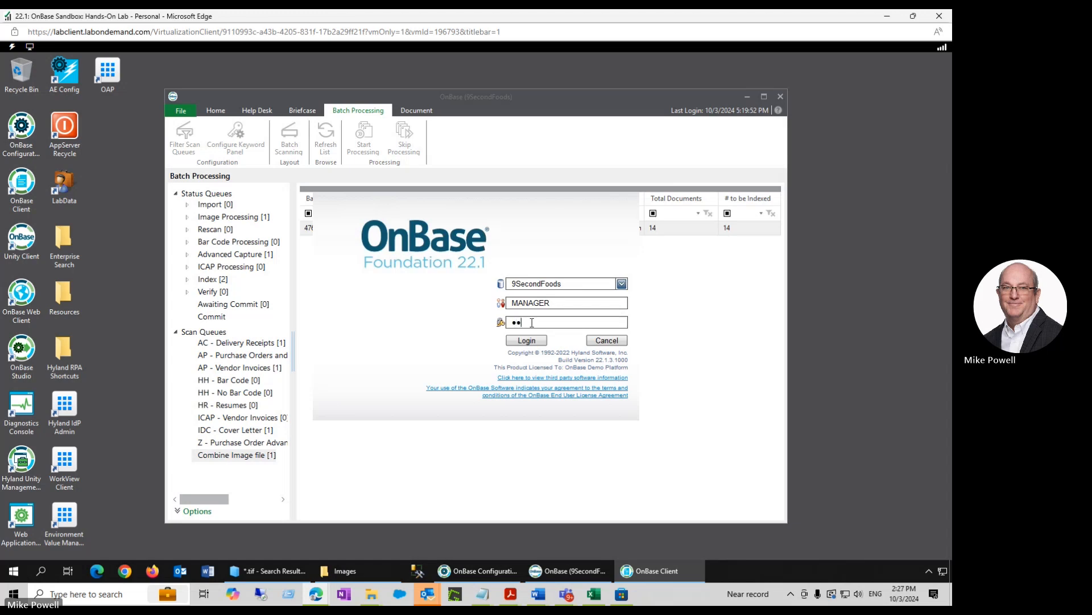
click(528, 340)
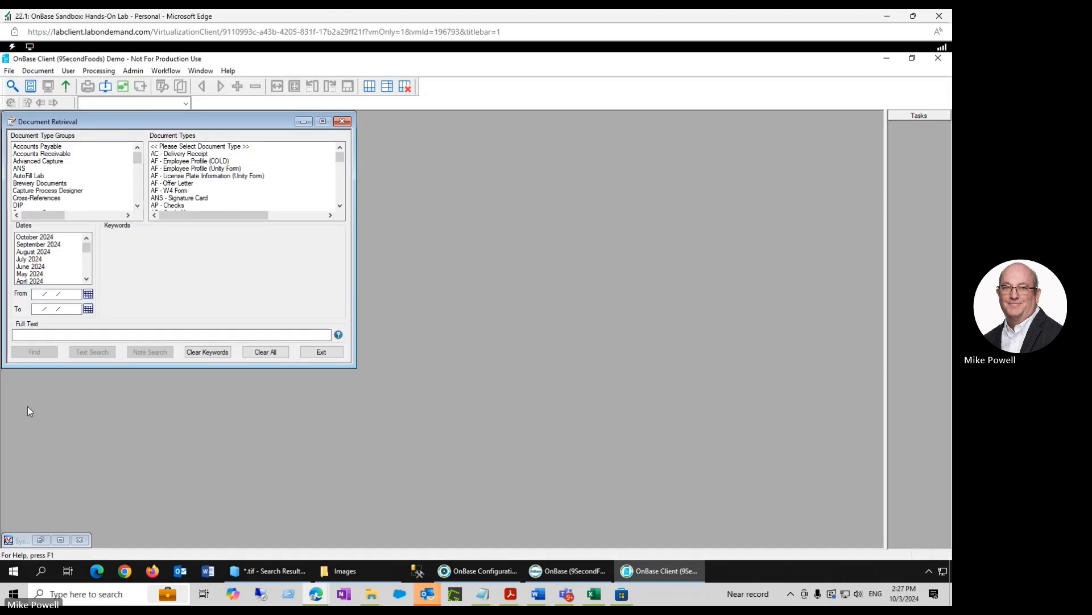
Open the Windows Services administration utility, ready to name a new service
click(137, 72)
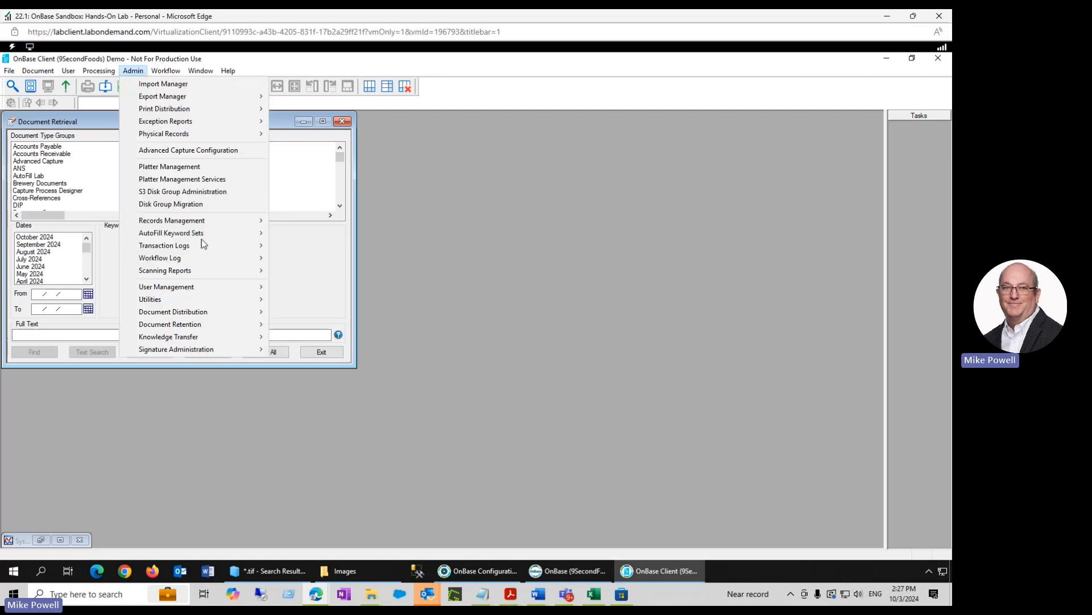
mouse_move(194, 298)
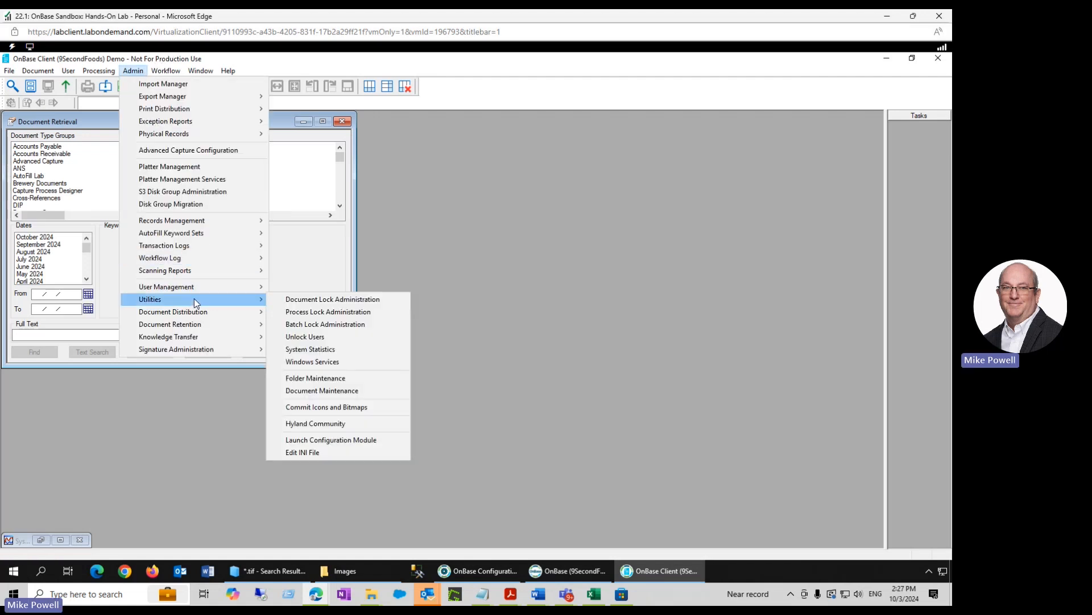
click(319, 364)
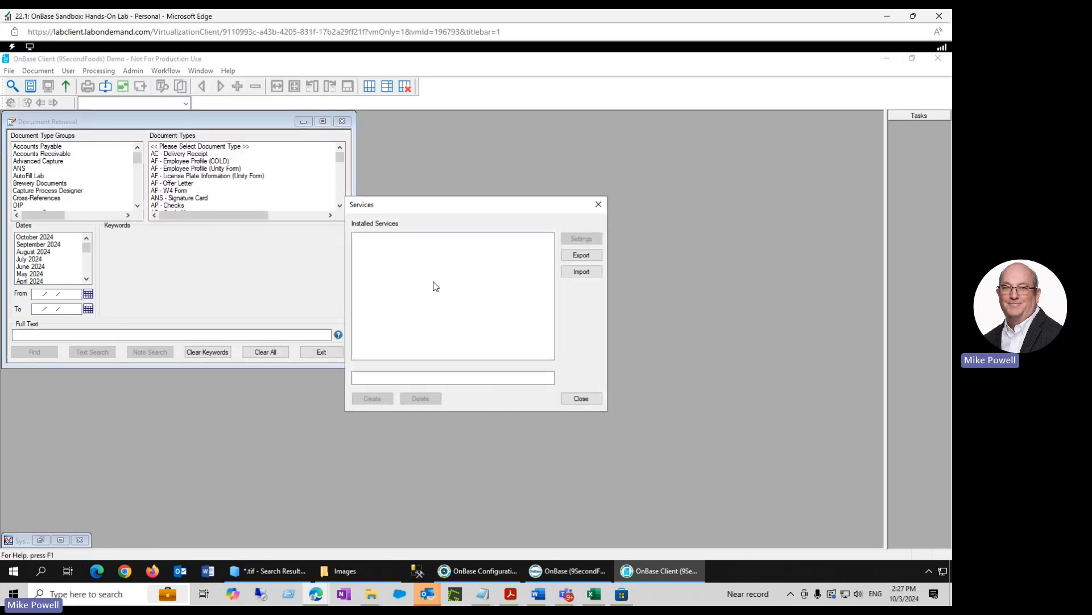
click(365, 378)
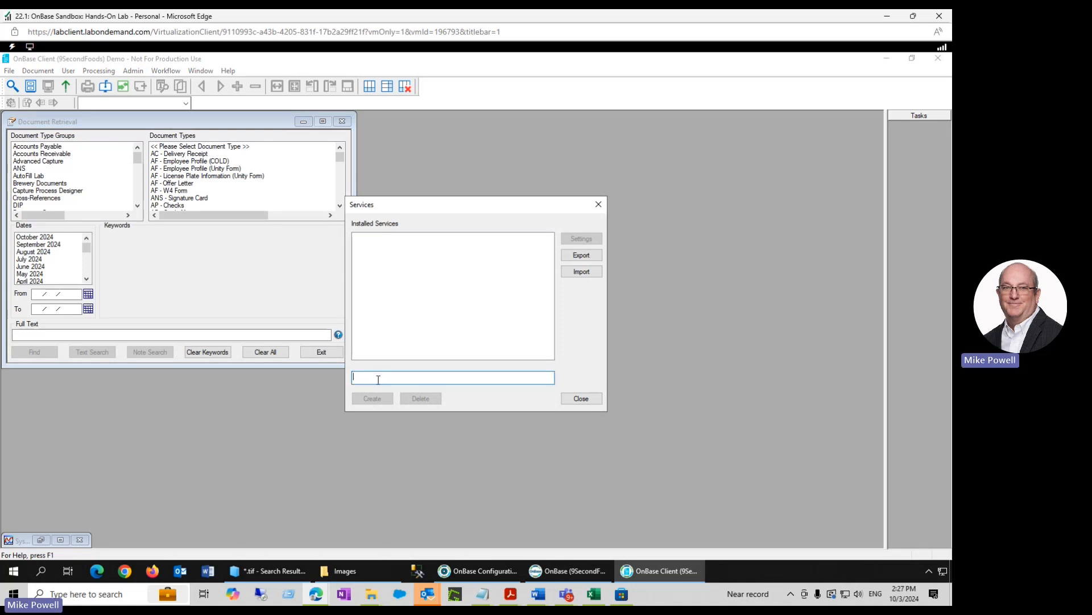
text(Im)
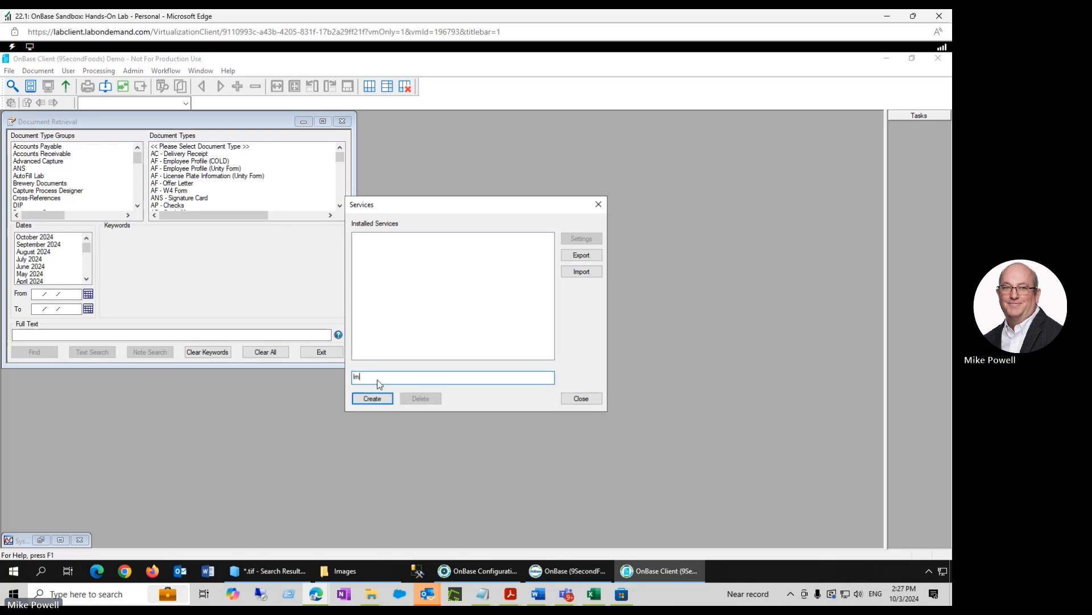
text(a)
key(BackSpace)
key(BackSpace)
key(BackSpace)
key(BackSpace)
key(BackSpace)
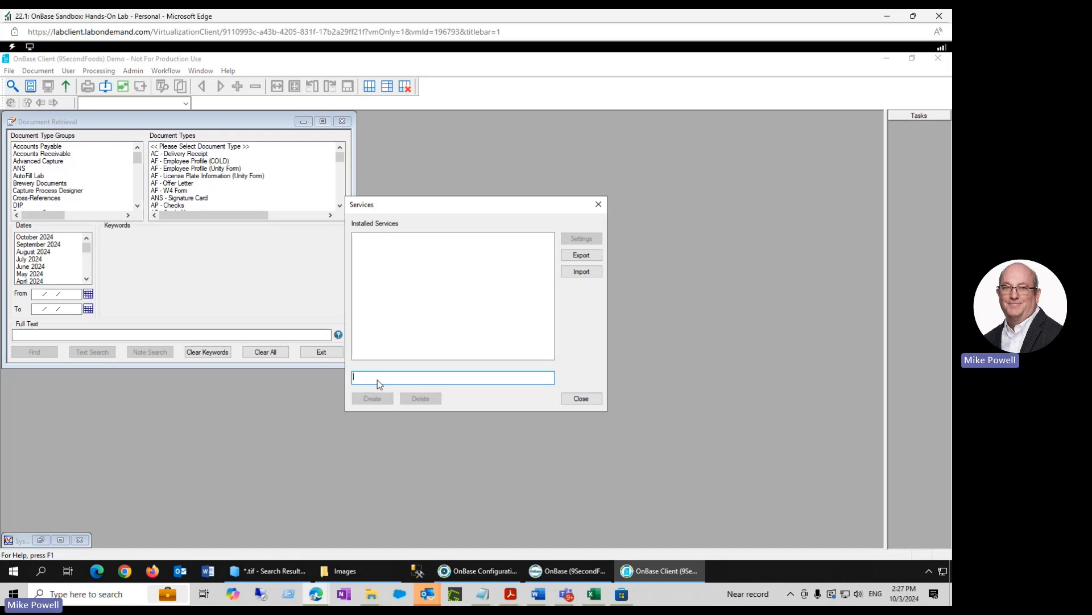
Create a service named OBImage process and set its executable path to obclnt32.exe in the OnBase Client folder
text(OBImage process)
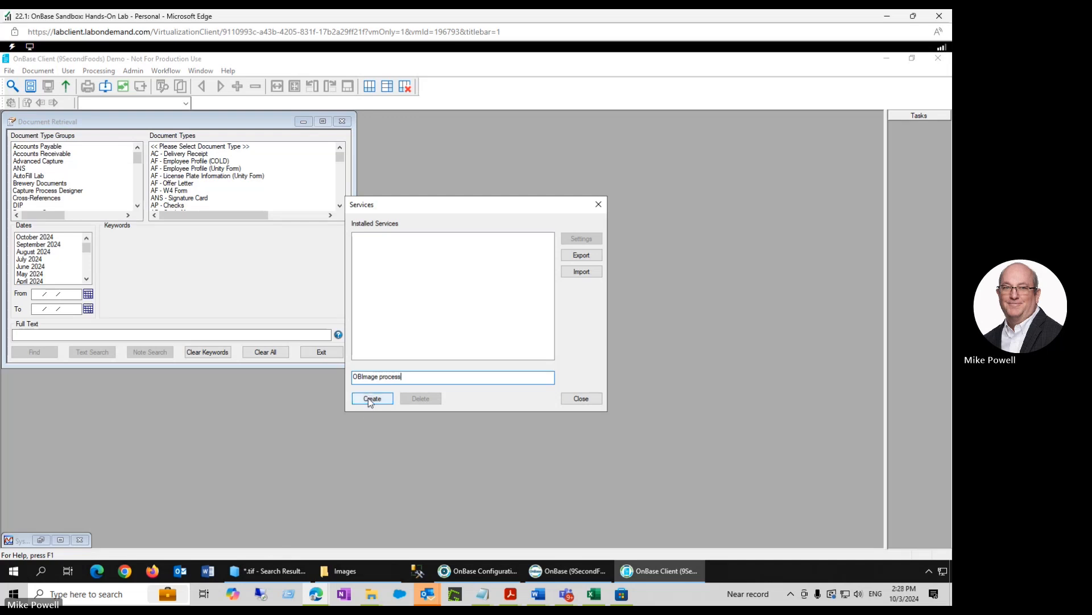
click(371, 398)
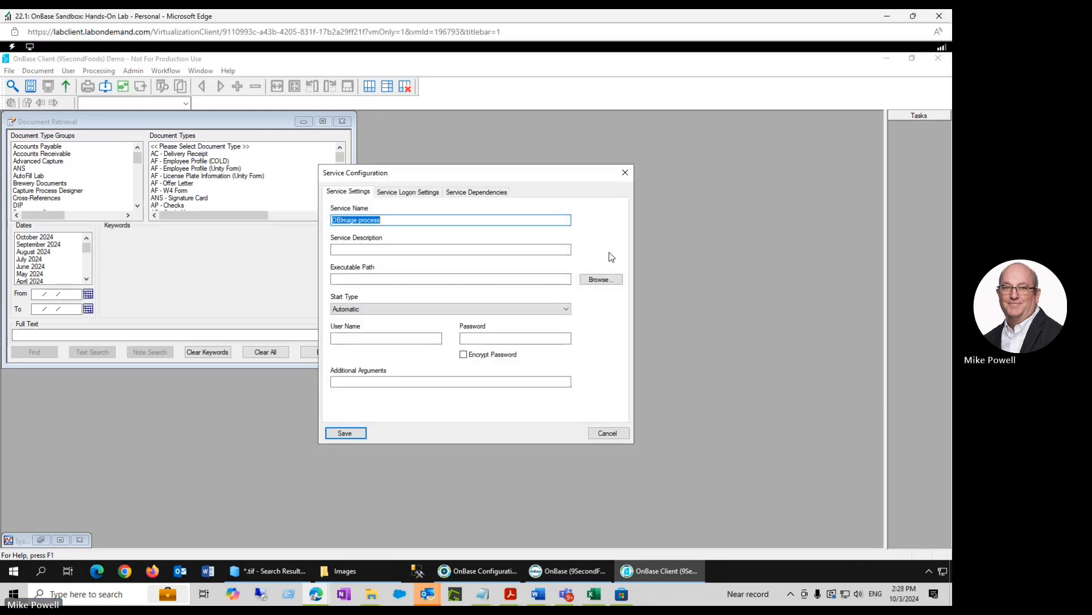
click(584, 282)
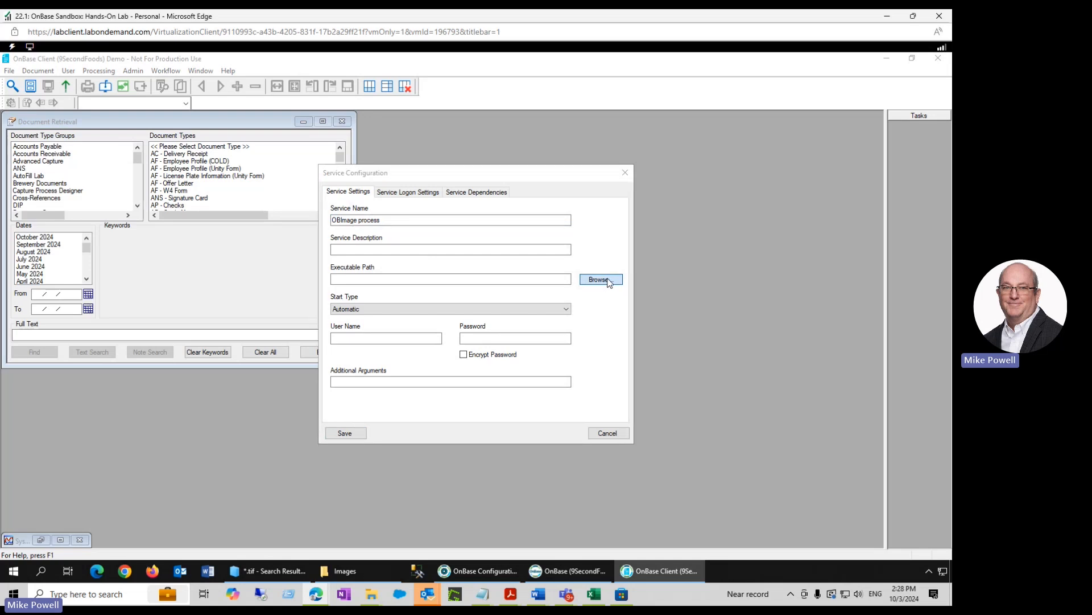
scroll(460, 336, down, 7)
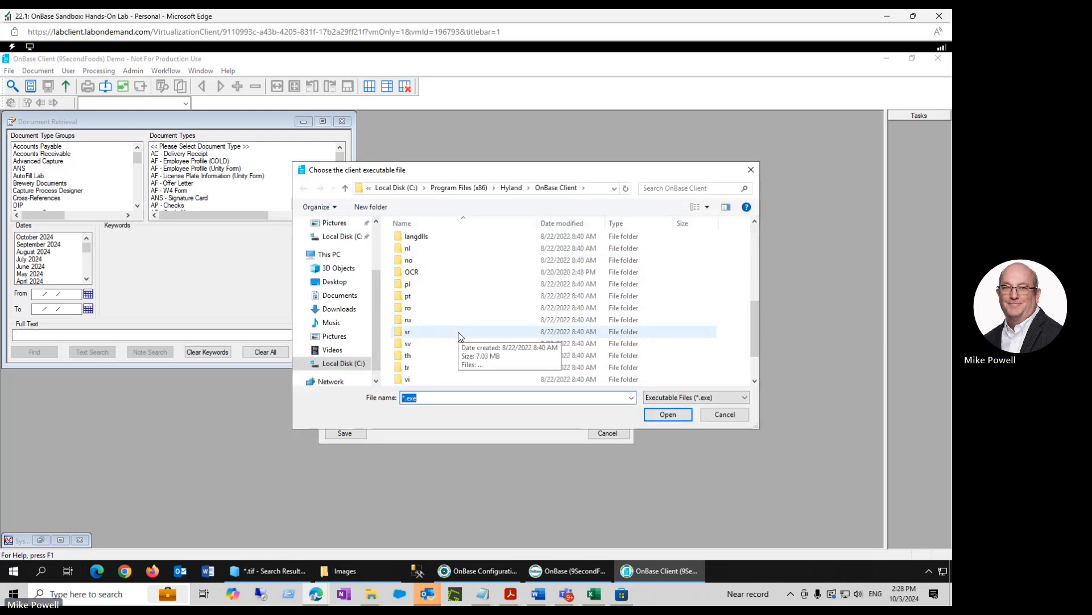
click(449, 367)
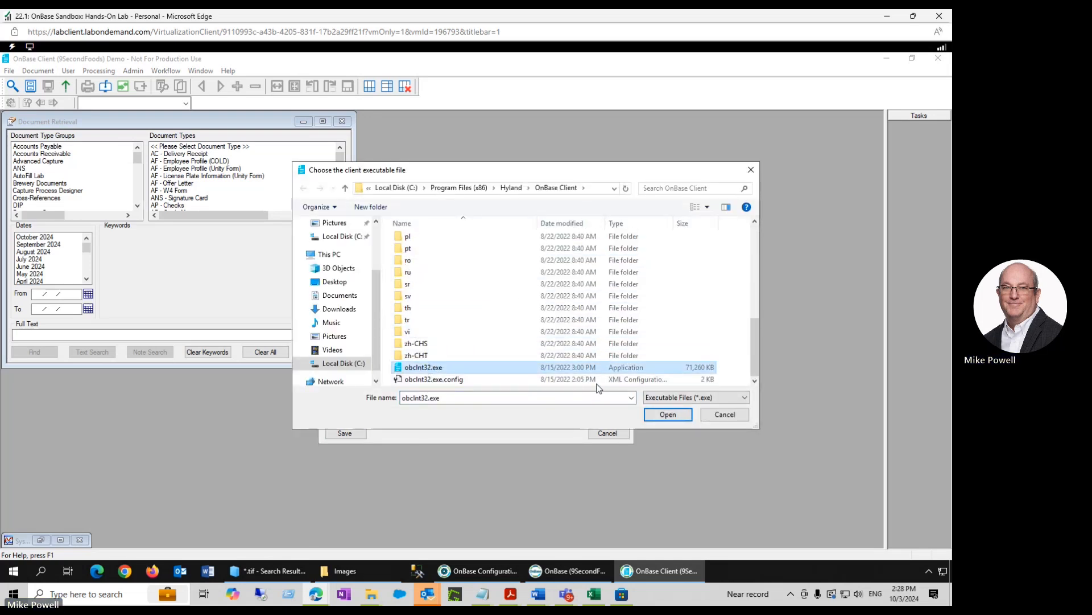
click(671, 415)
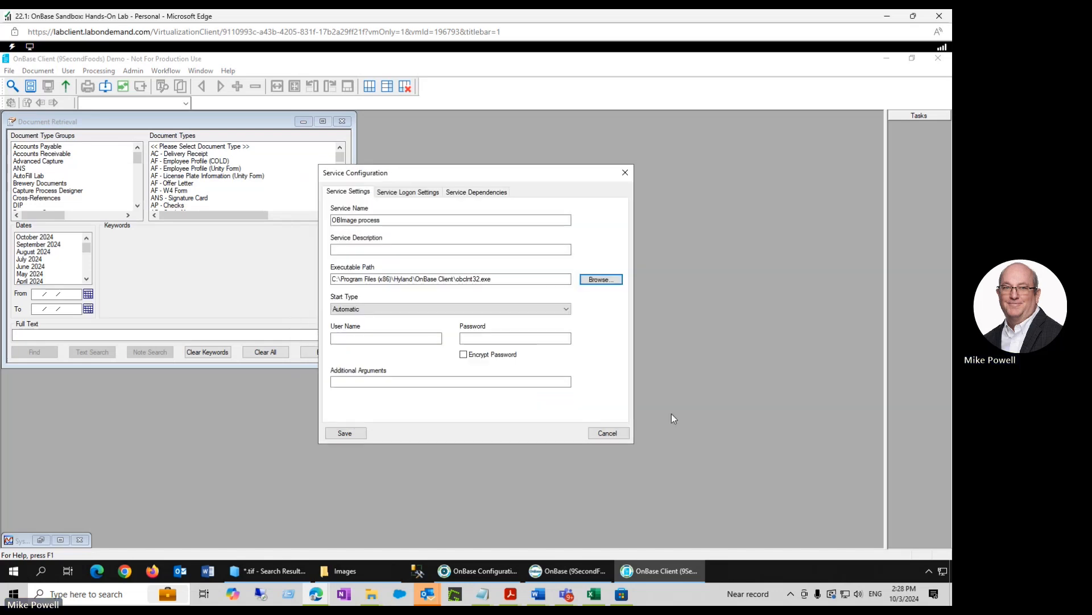
Set the service's user name to manager, enter the account password, and add the argument -scanautoimgeprocess
click(362, 338)
click(362, 338)
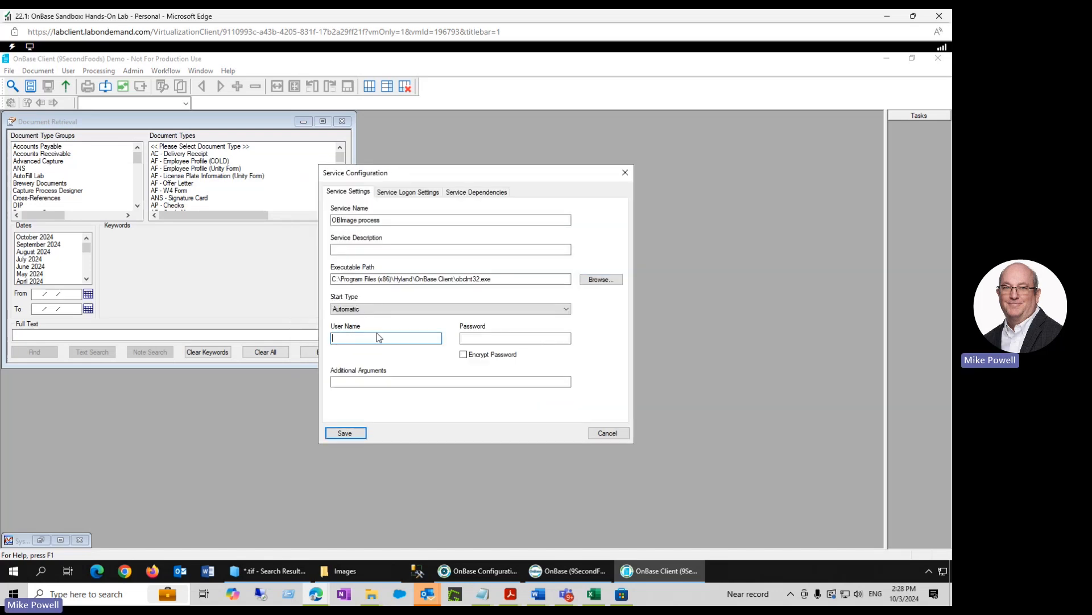
text(manager)
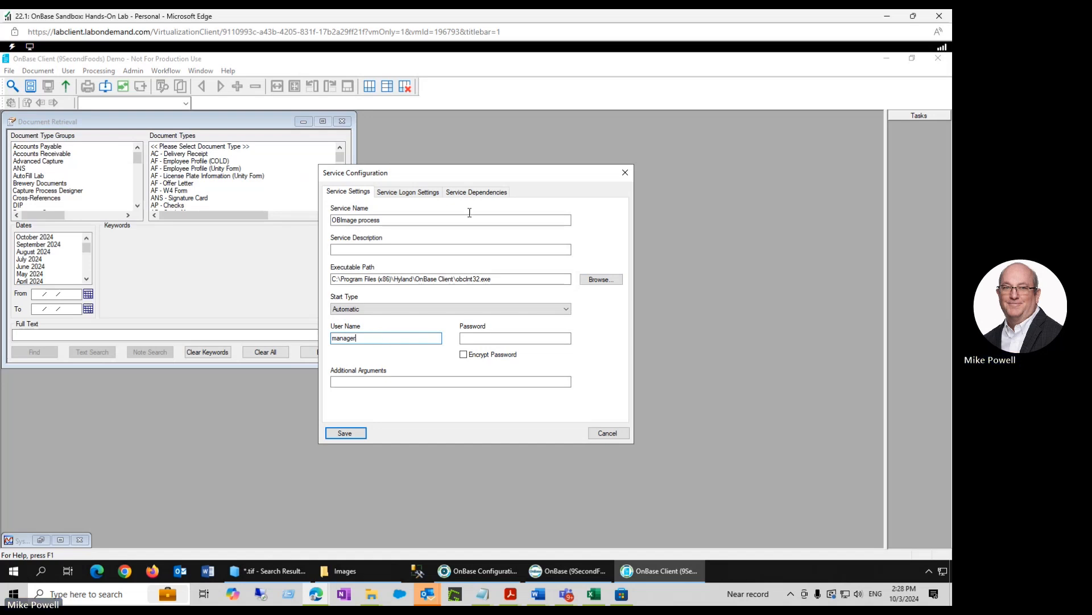
click(474, 341)
text(••••••••)
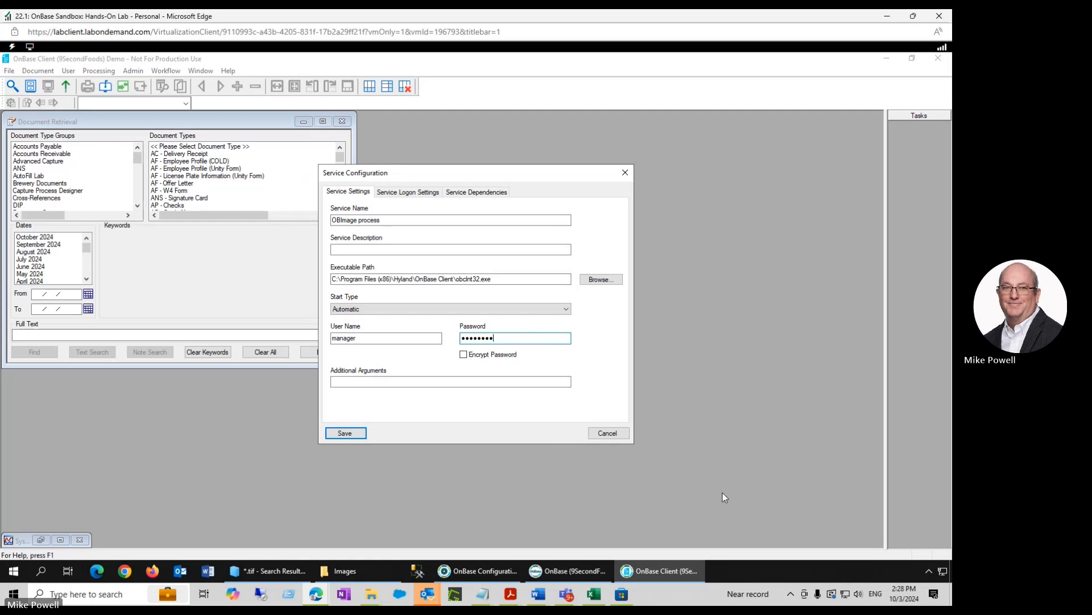
click(373, 382)
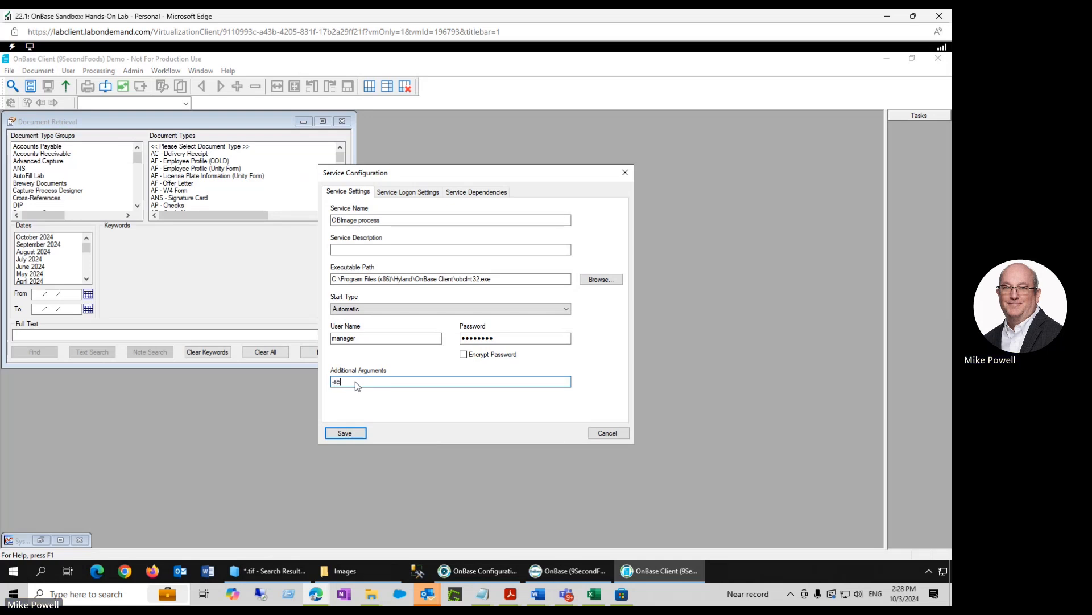
text(canautoimgeprocess)
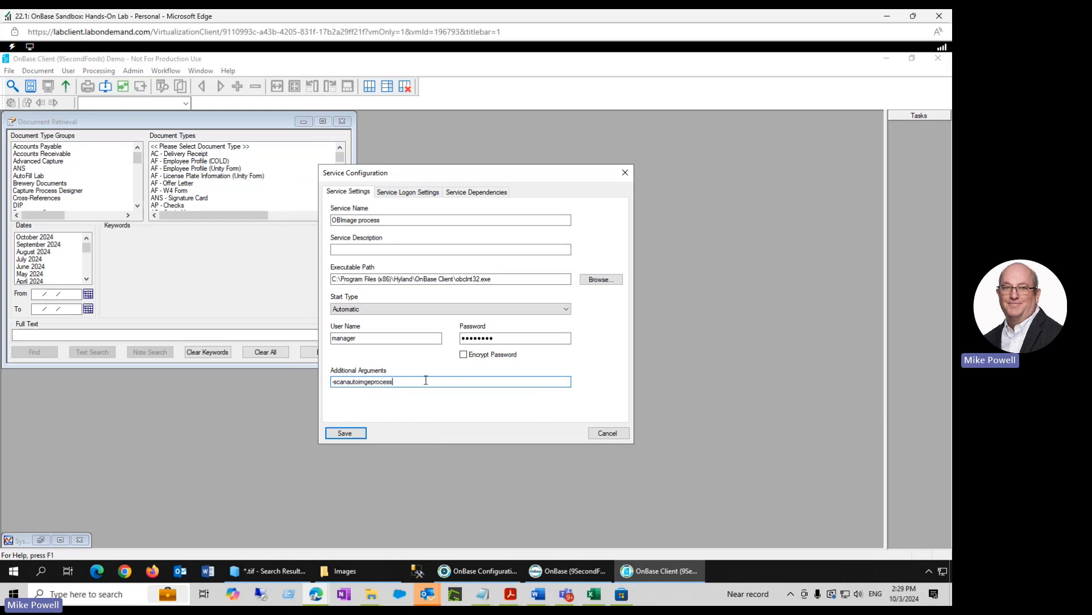
Set the service to log on with the Network Service Account, save the configuration and close the Services dialog
click(406, 194)
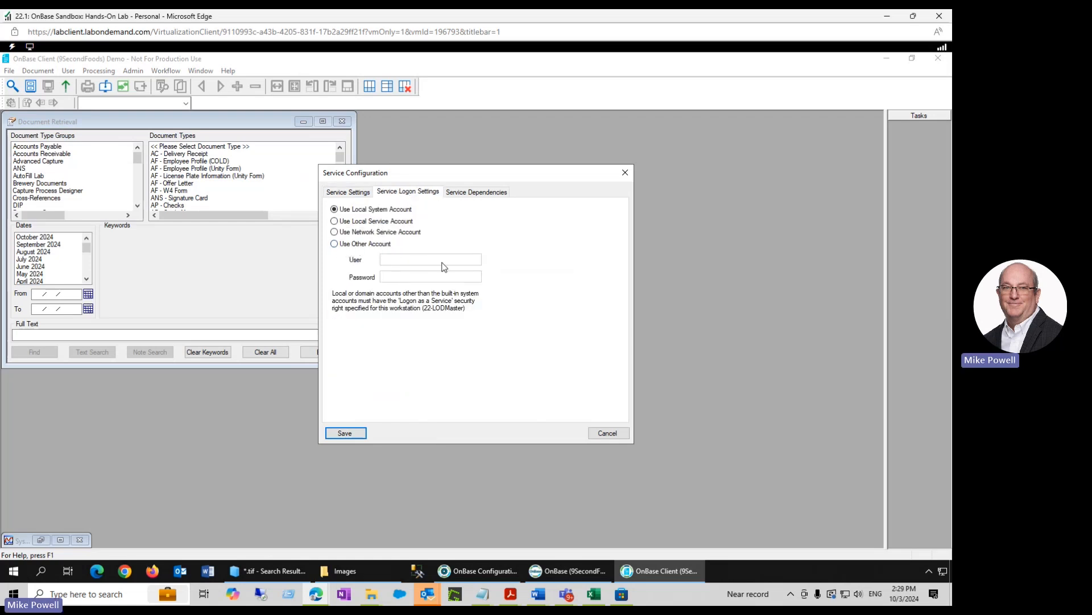
click(335, 233)
click(346, 432)
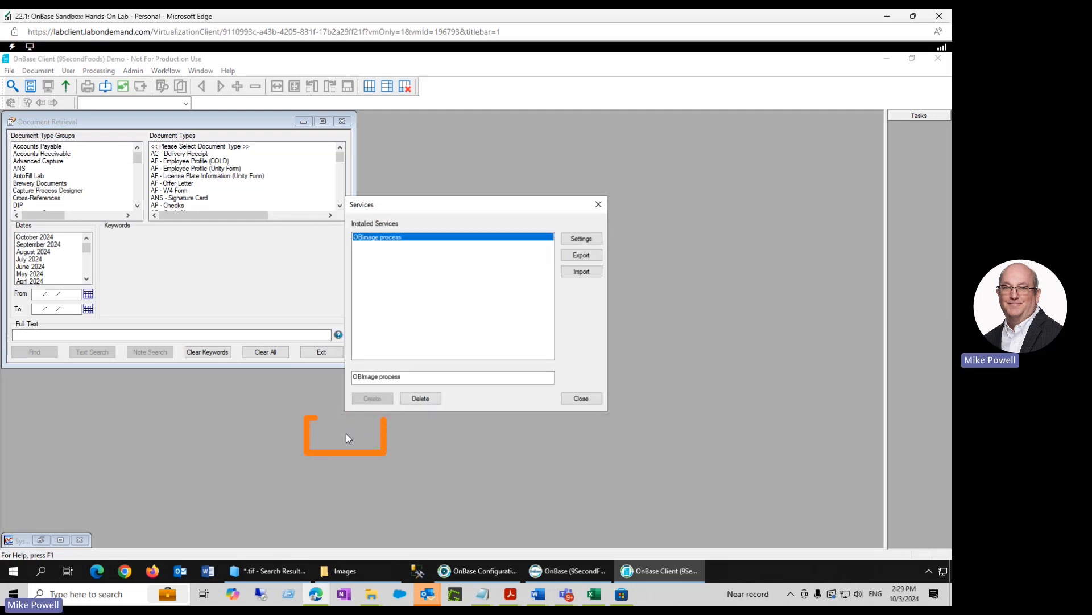
click(580, 399)
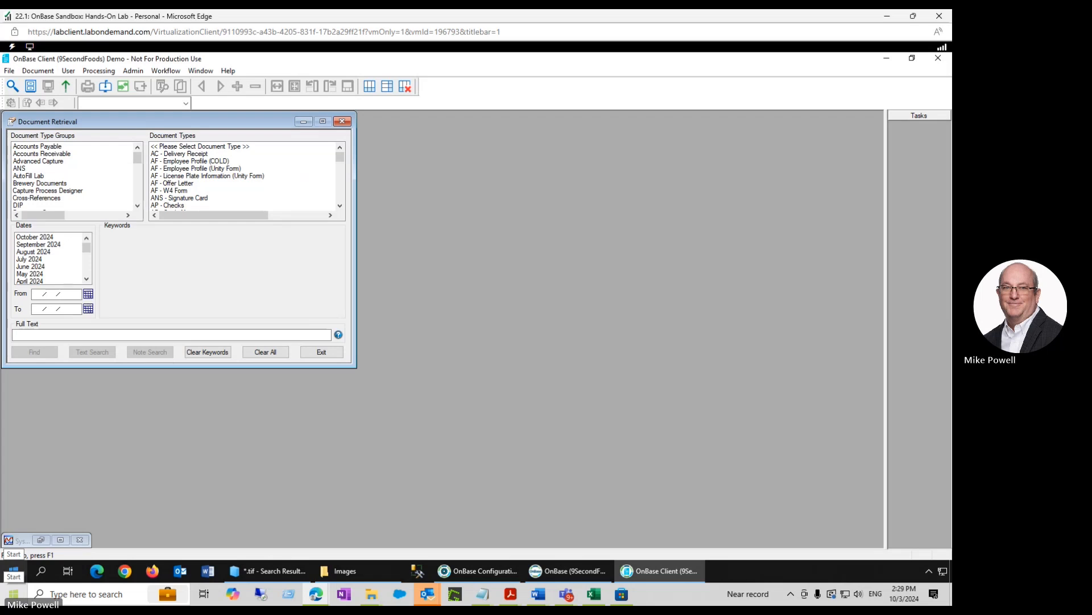
Search the lab machine for "service" and open the Windows Services desktop app
click(12, 591)
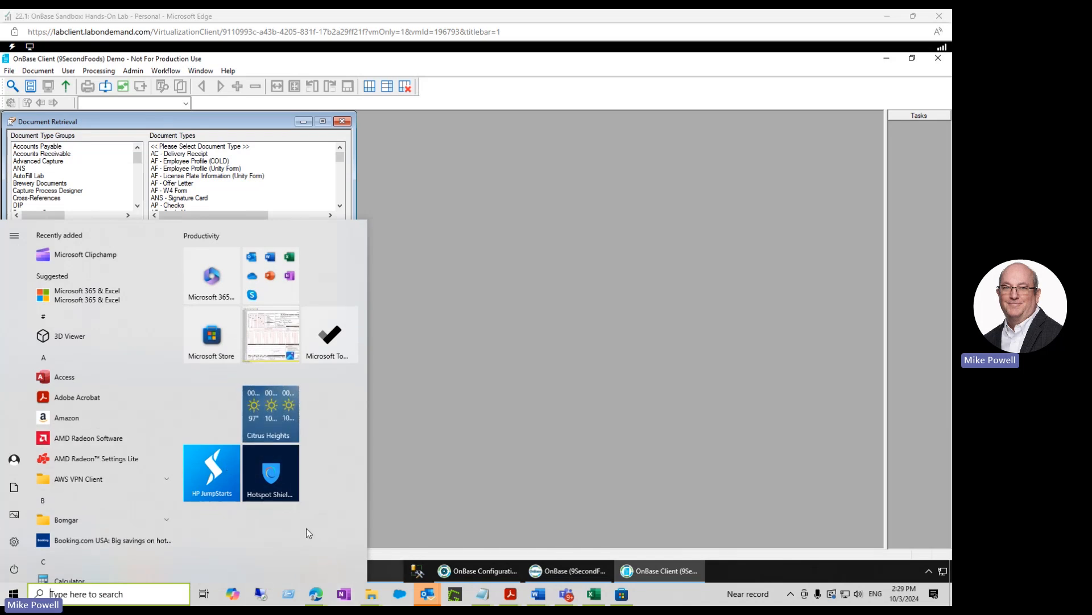
click(488, 385)
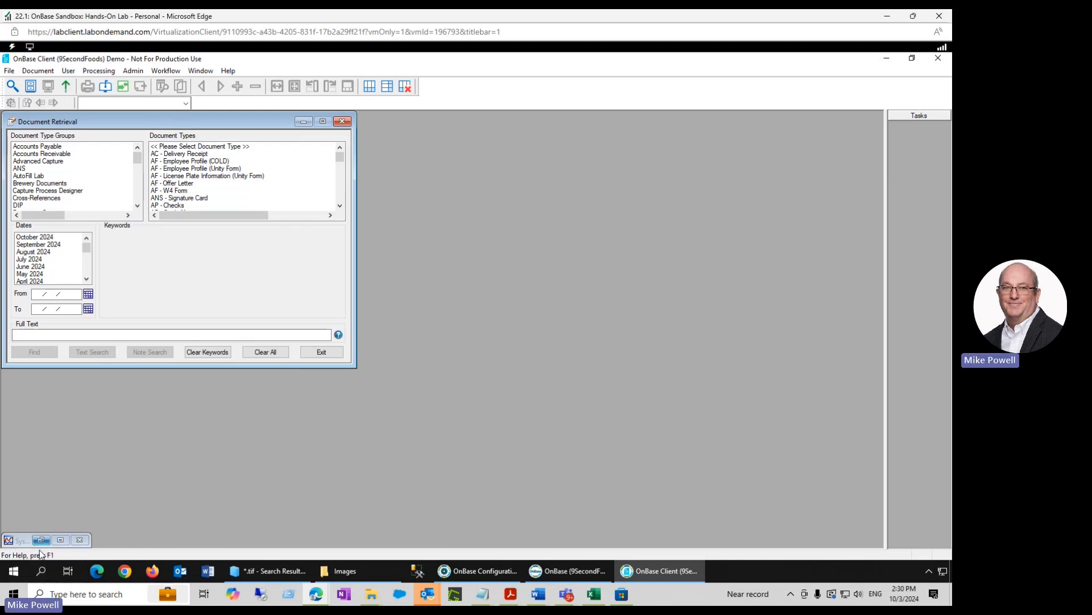
click(18, 570)
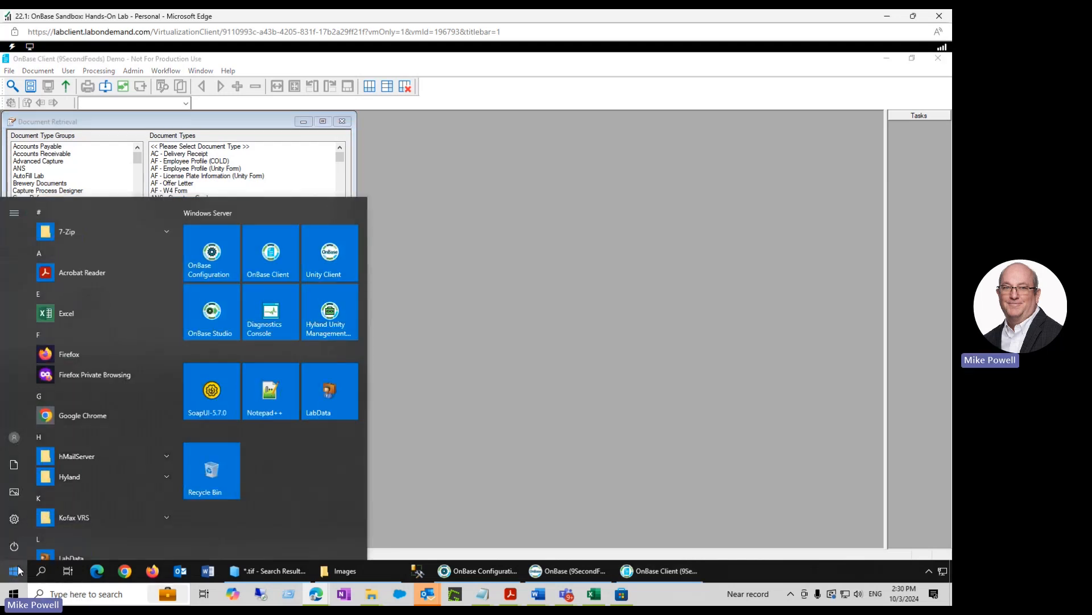
text(service)
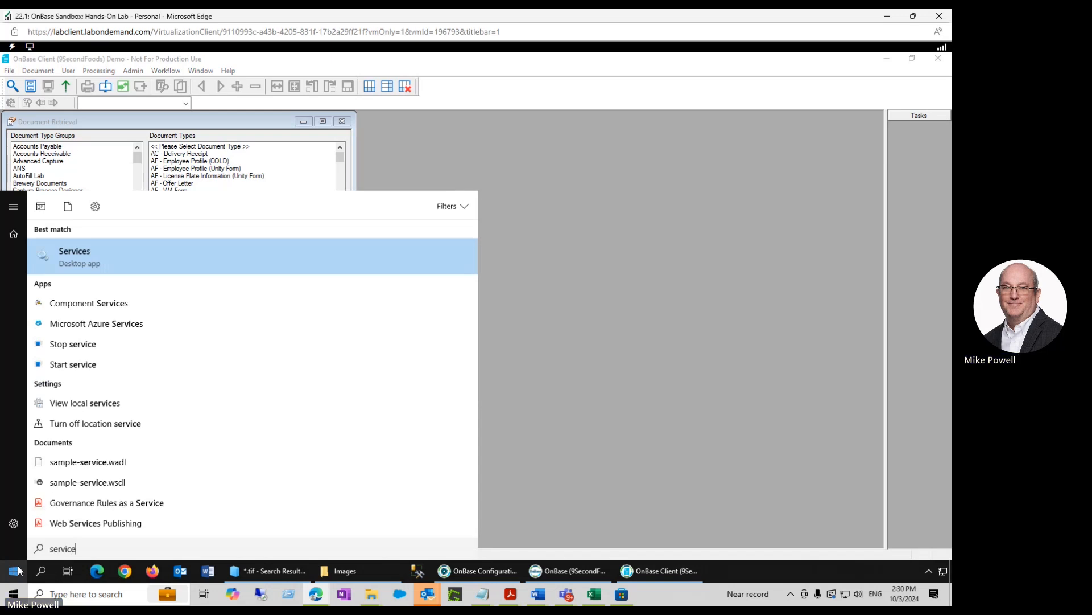
click(75, 243)
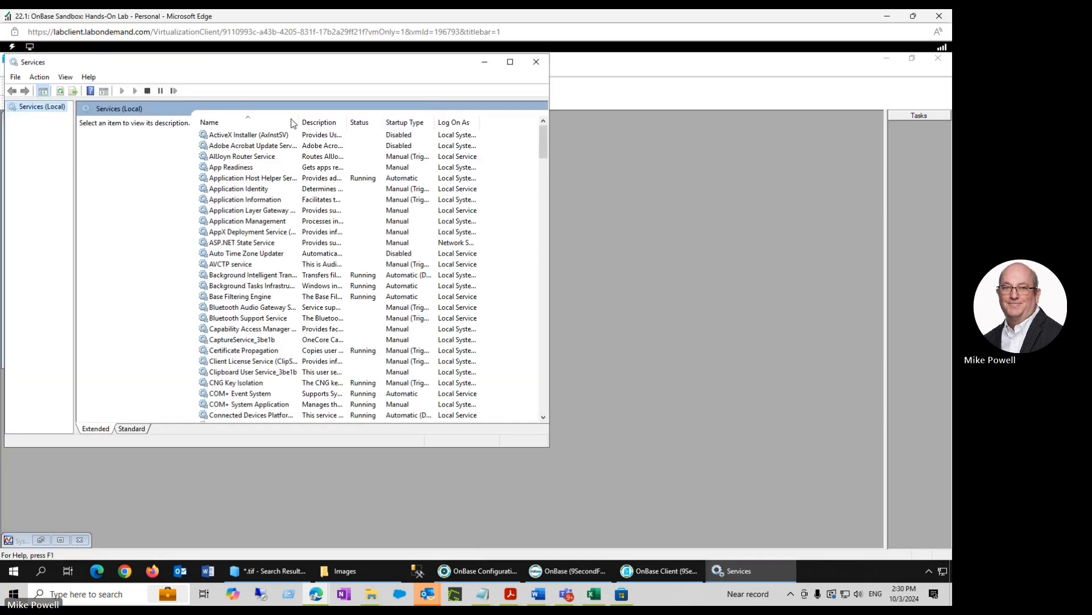
Find the OBImage process service in the Windows services list and select it
scroll(272, 301, down, 4)
scroll(272, 301, down, 15)
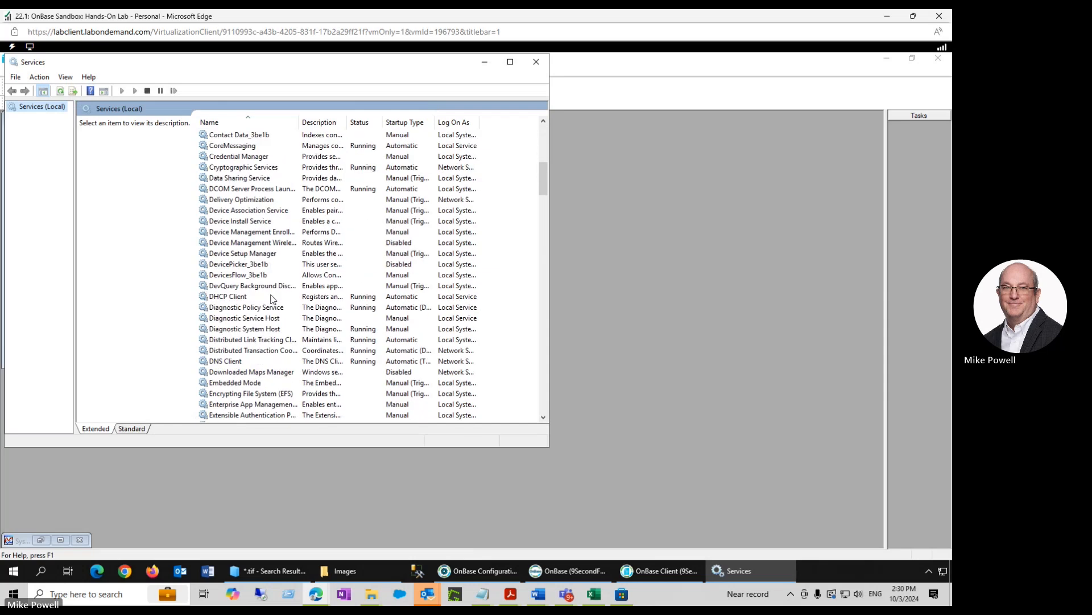
scroll(272, 301, down, 13)
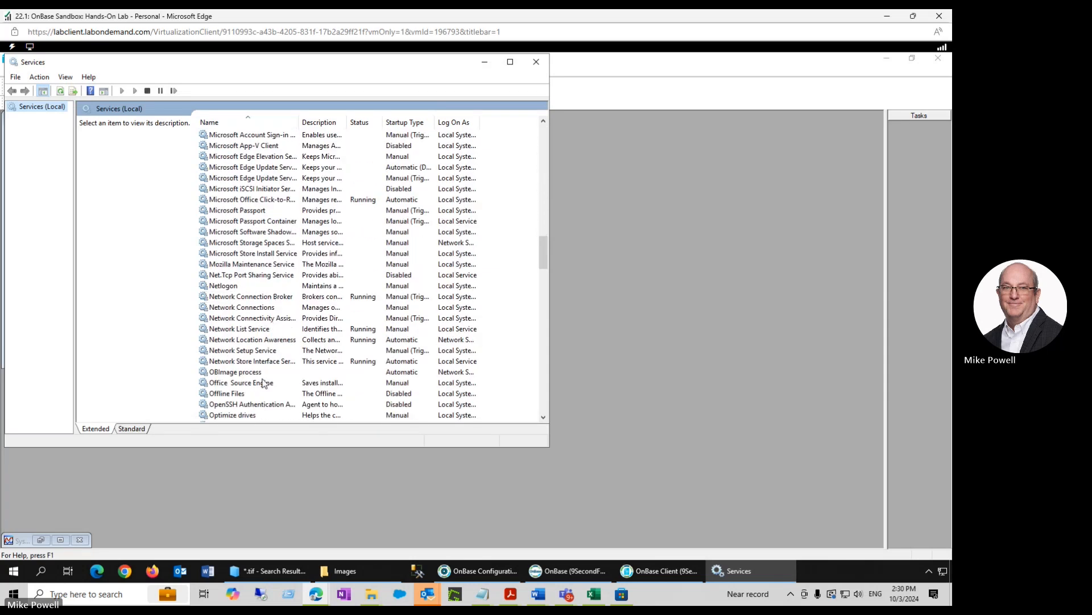
click(230, 375)
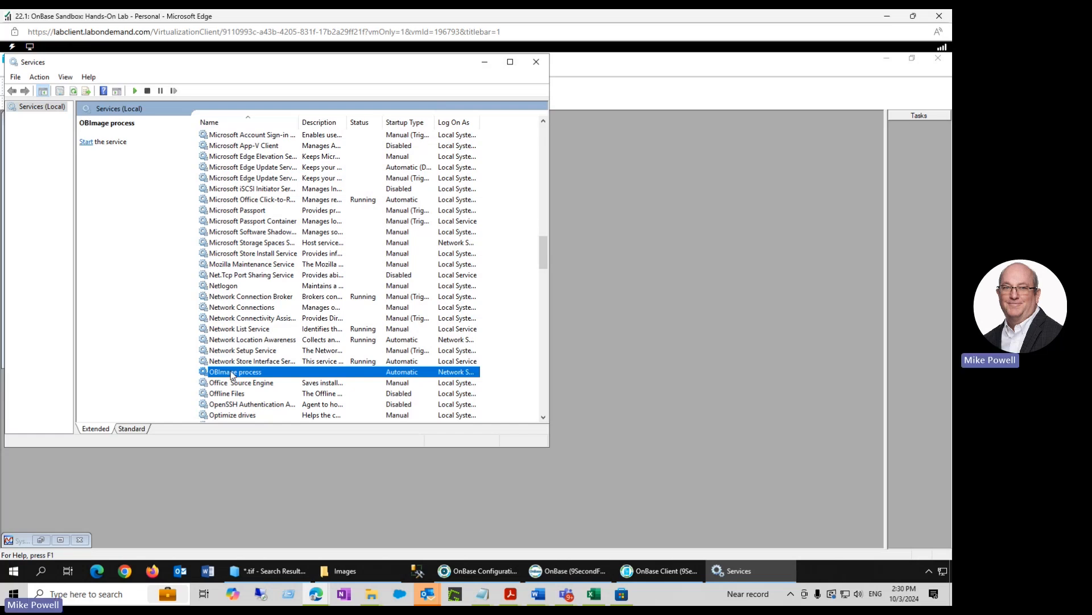